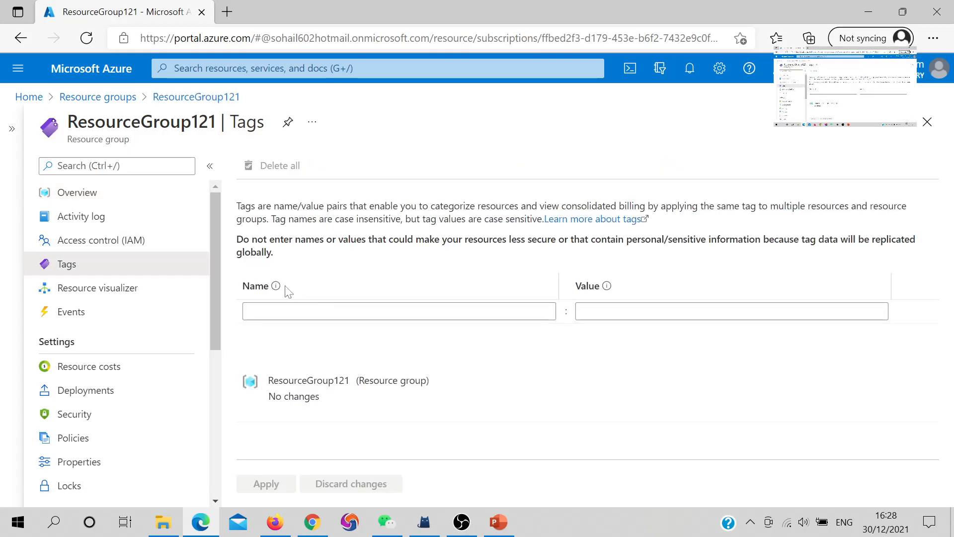
# Edit the tags from the resource group's overview, adding a tag named Production:test with the value Urgent:case1, and save it.
pyautogui.click(66, 200)
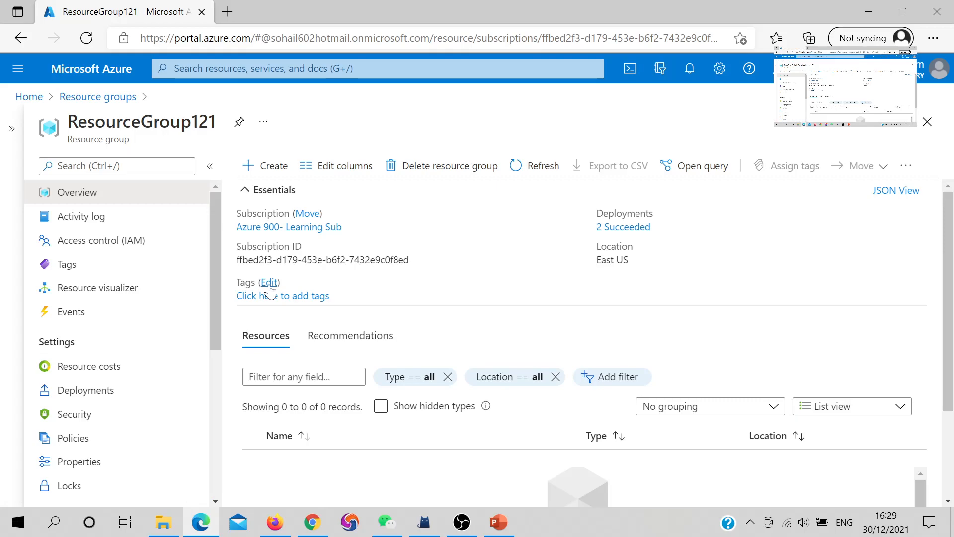
pyautogui.click(269, 283)
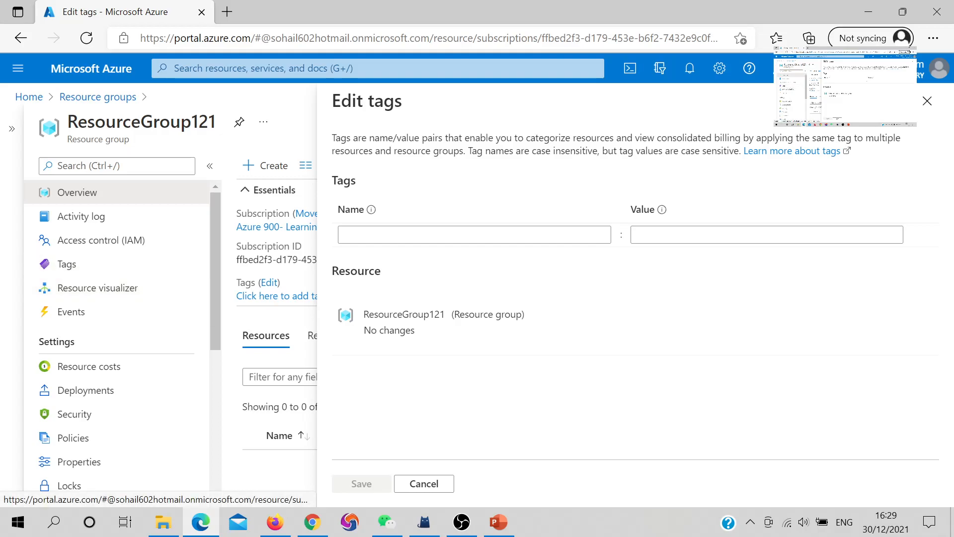
pyautogui.click(378, 232)
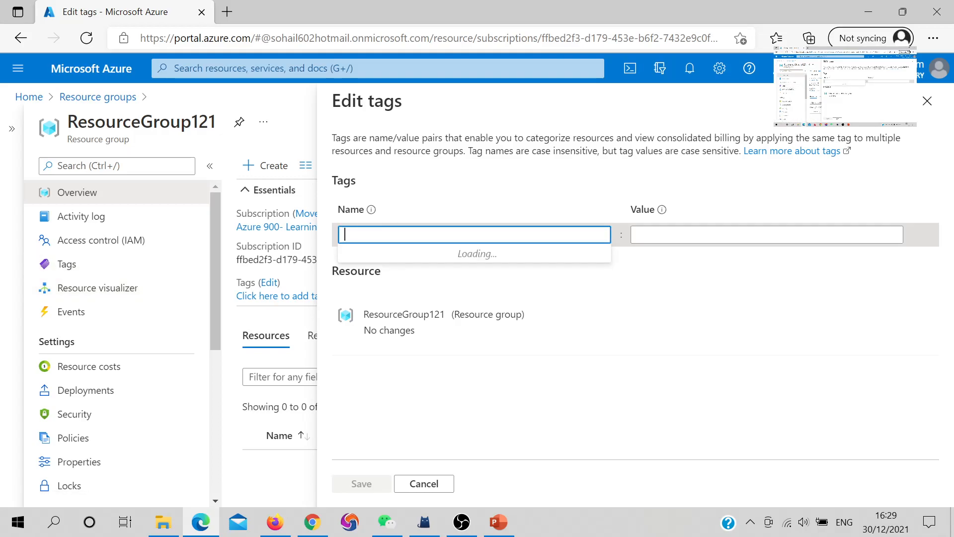
pyautogui.write('P')
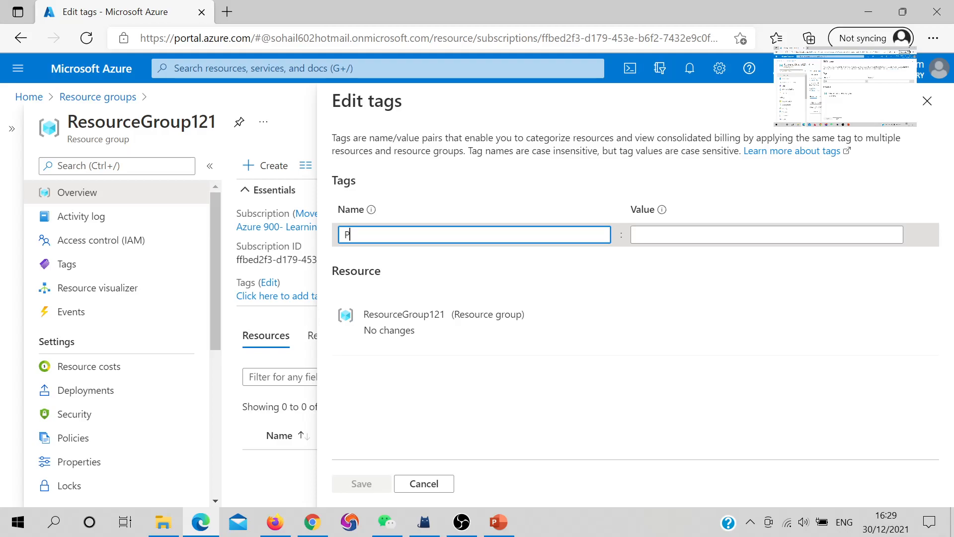
pyautogui.write('roduction:test')
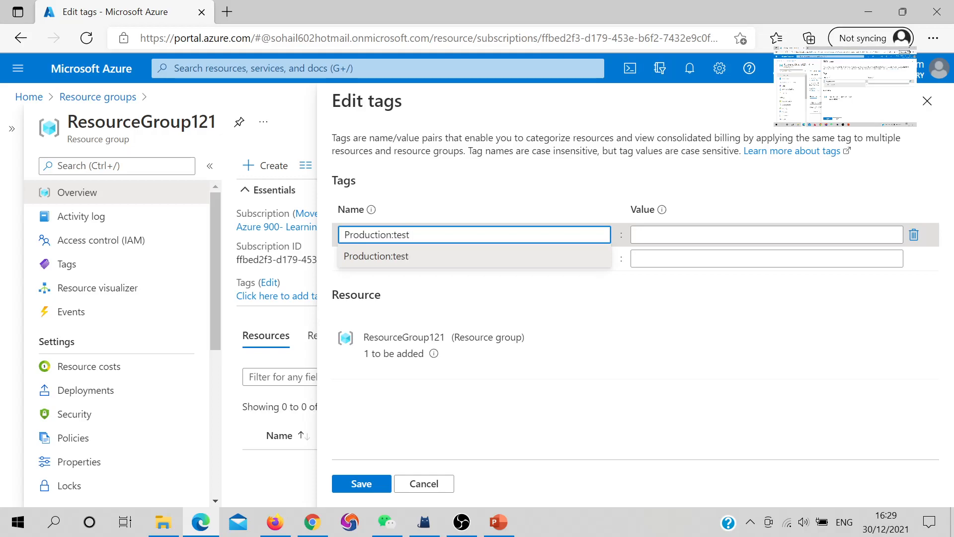
pyautogui.click(676, 234)
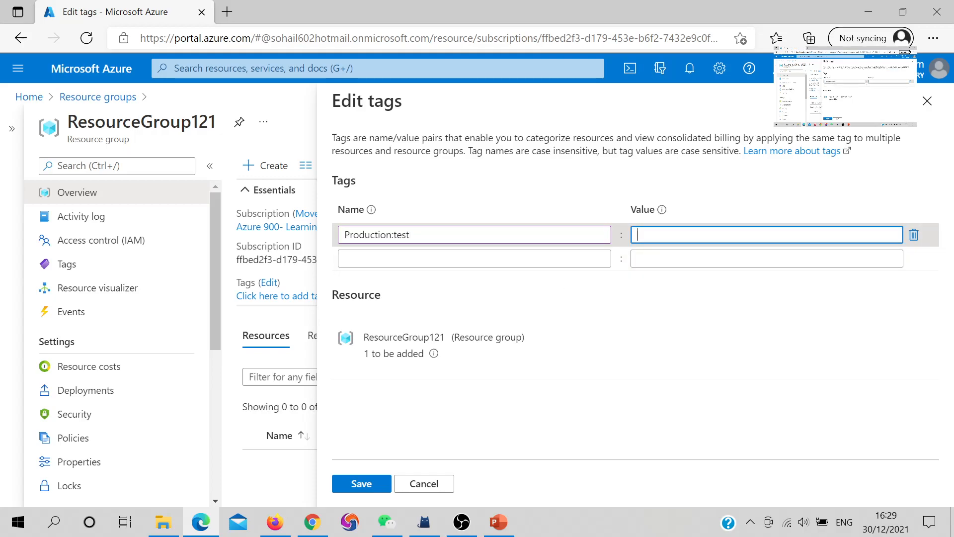
pyautogui.write('Urgent:')
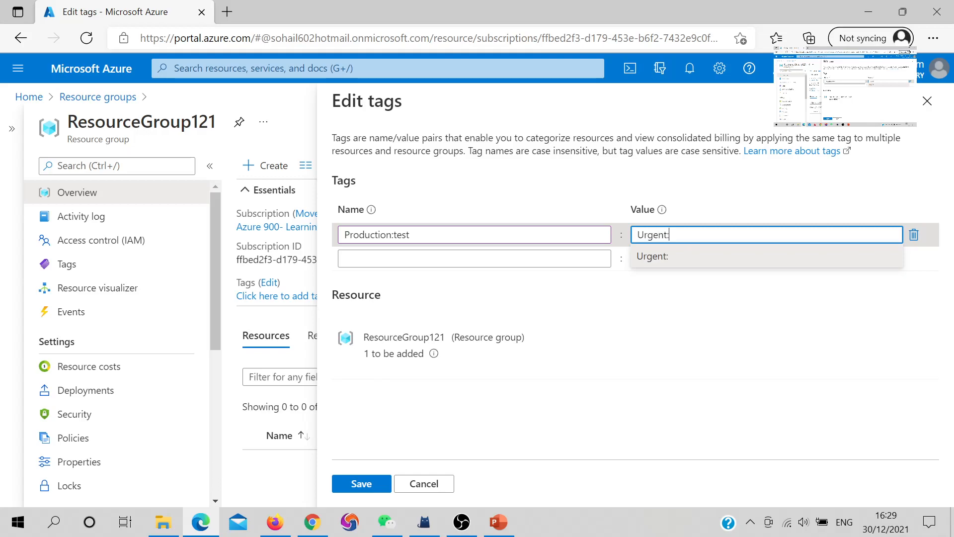
pyautogui.write('case1')
pyautogui.click(718, 313)
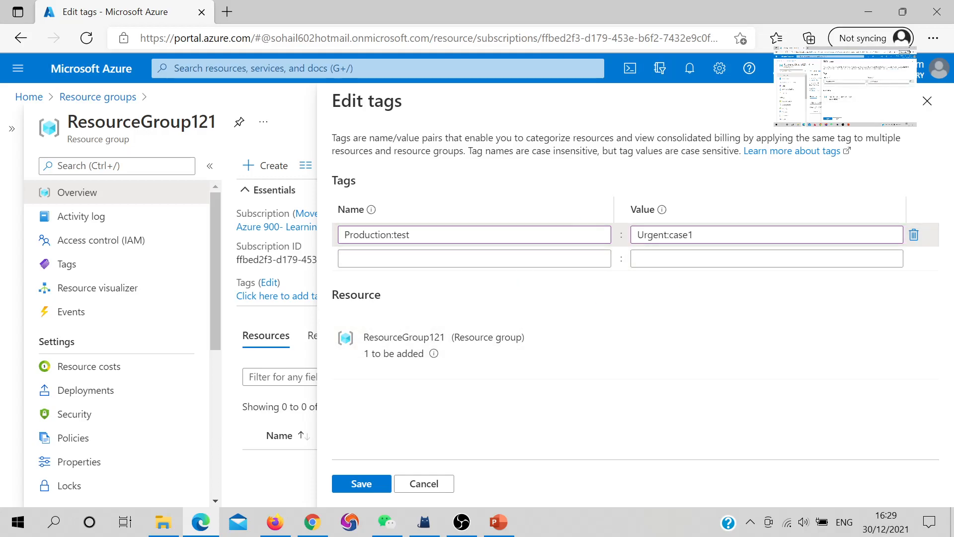
pyautogui.click(365, 485)
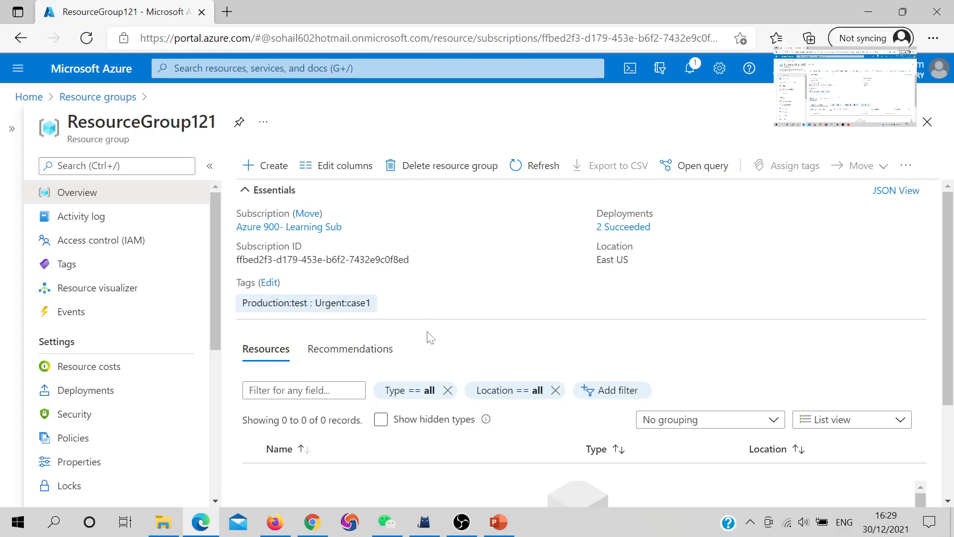
# Start a new policy assignment from the policies of ResourceGroup121.
pyautogui.scroll(-2, 477, 263)
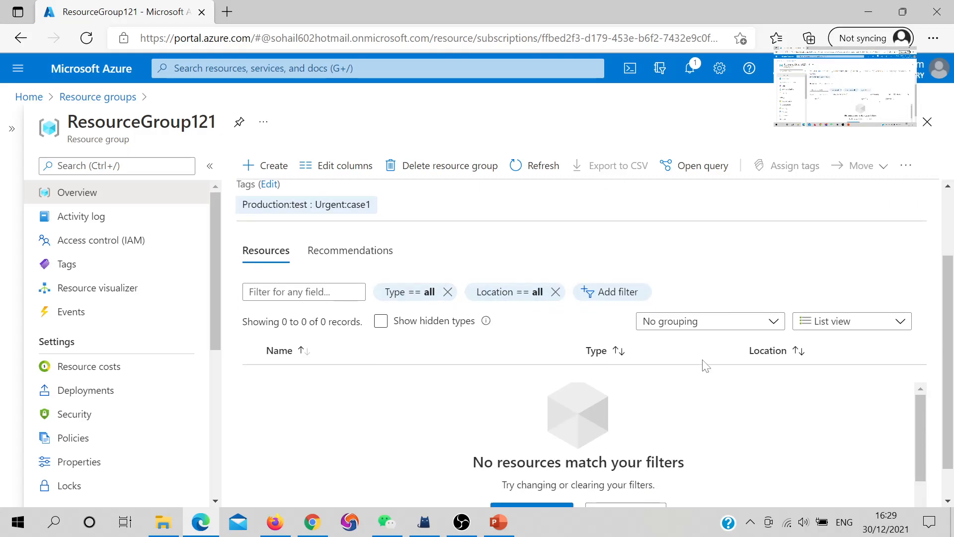
pyautogui.scroll(-1, 573, 398)
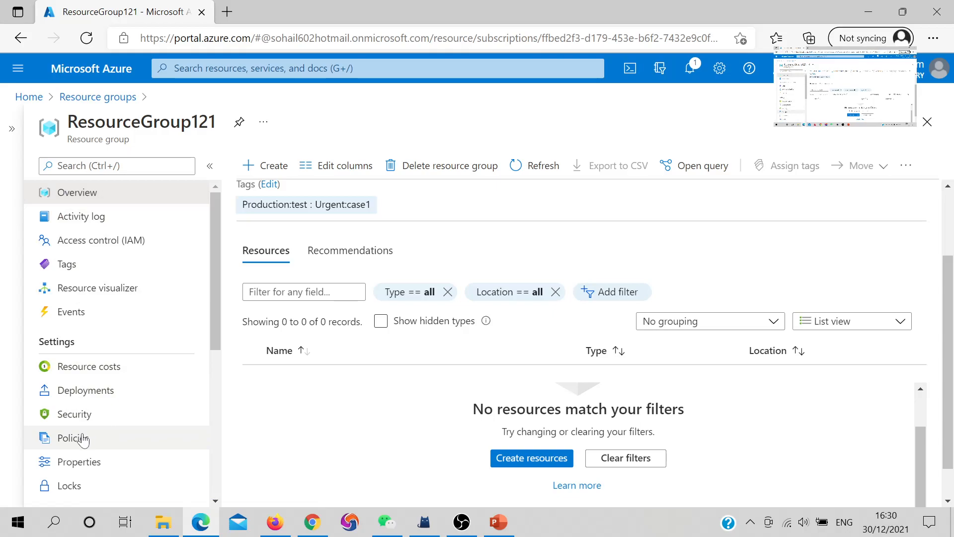
pyautogui.click(81, 444)
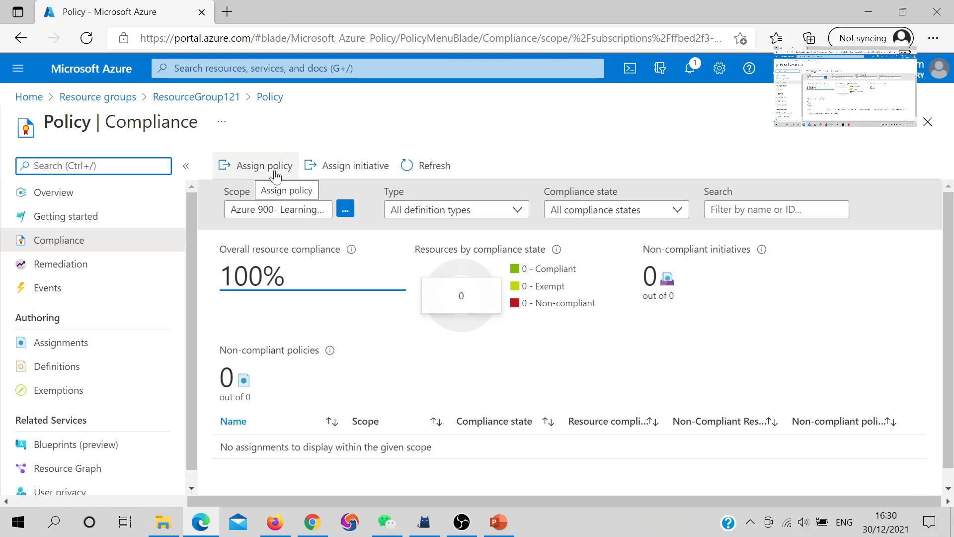
pyautogui.click(272, 175)
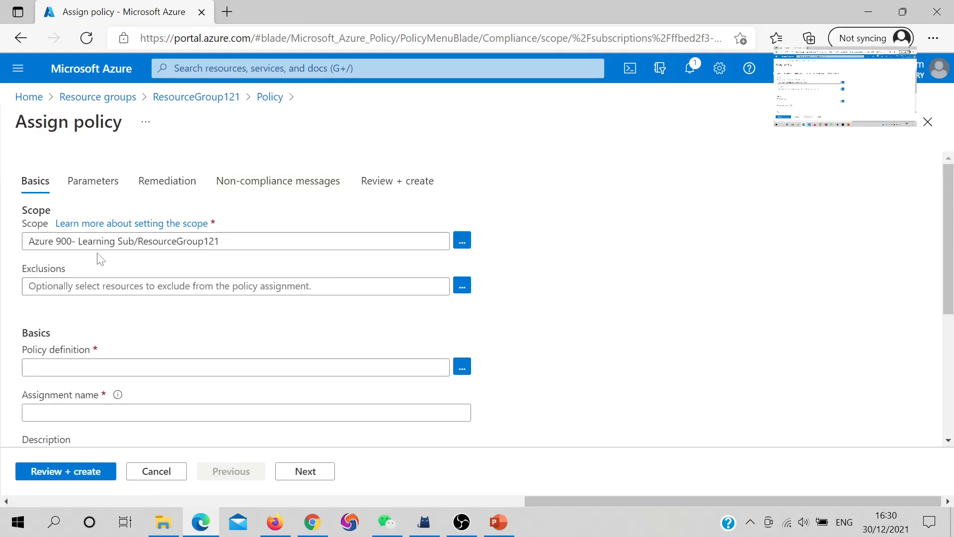
# Set the assignment scope to ResourceGroup121 in the Azure 900- Learning Sub subscription.
pyautogui.click(224, 241)
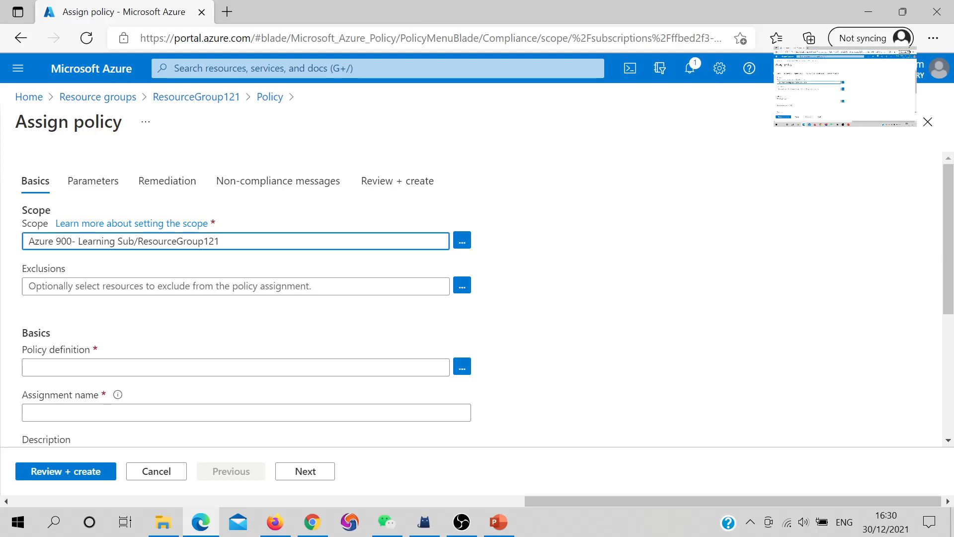
pyautogui.click(462, 241)
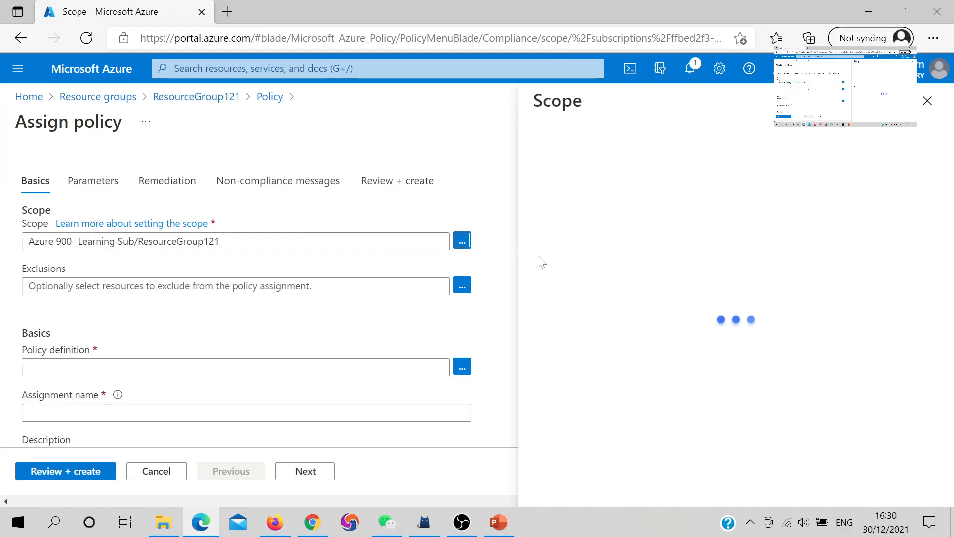
pyautogui.click(578, 234)
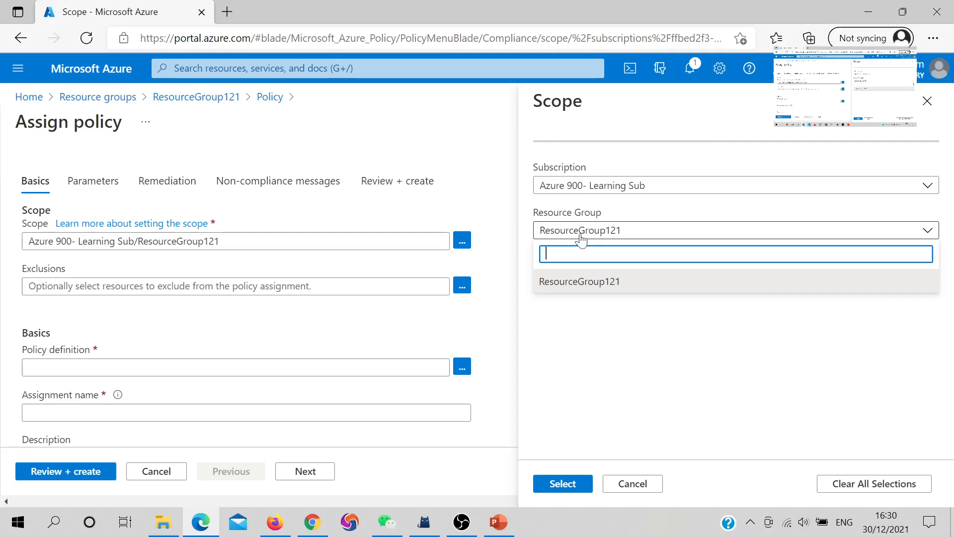
pyautogui.click(589, 295)
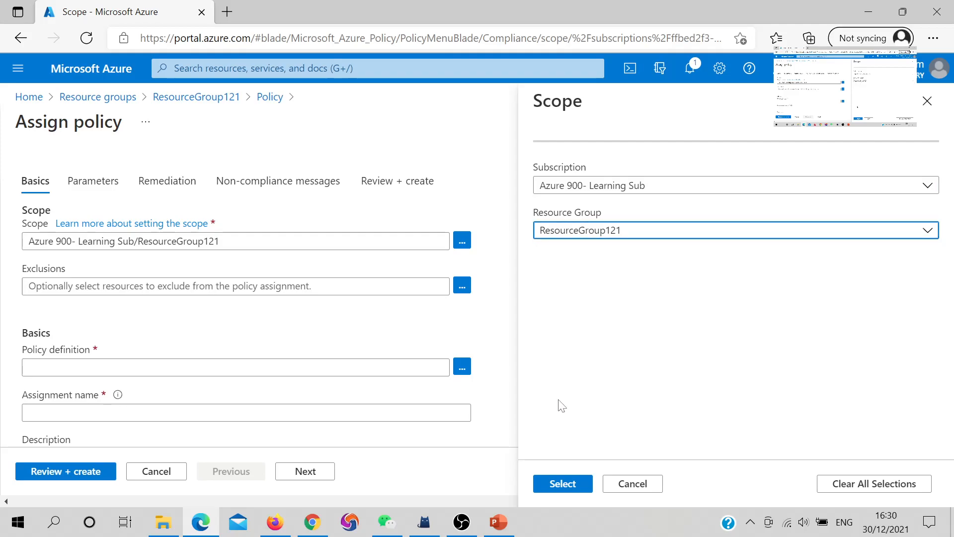
pyautogui.click(563, 484)
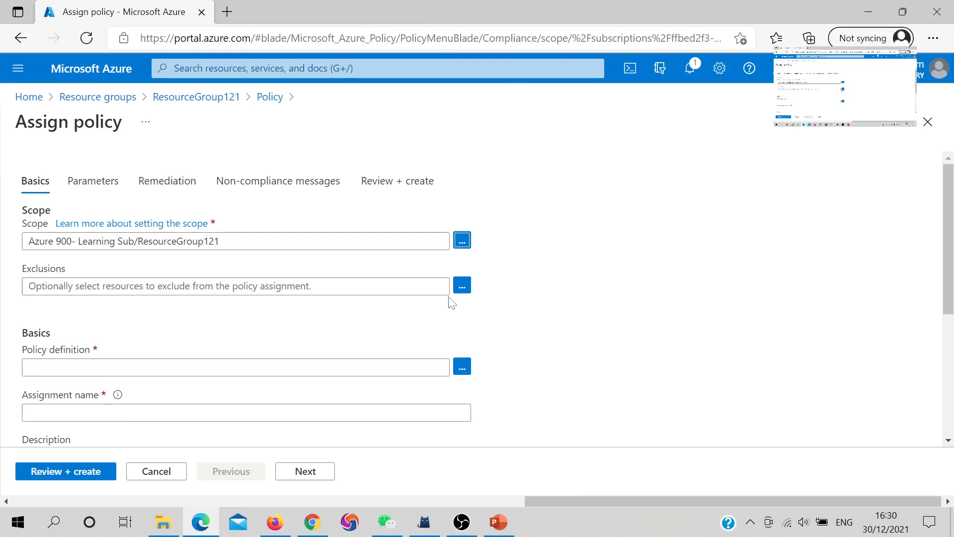
pyautogui.click(462, 287)
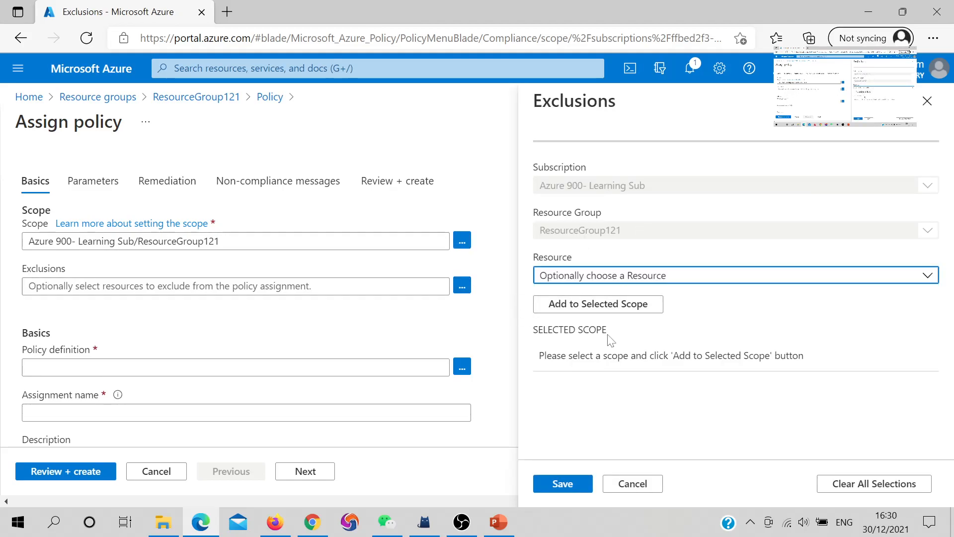
pyautogui.click(625, 279)
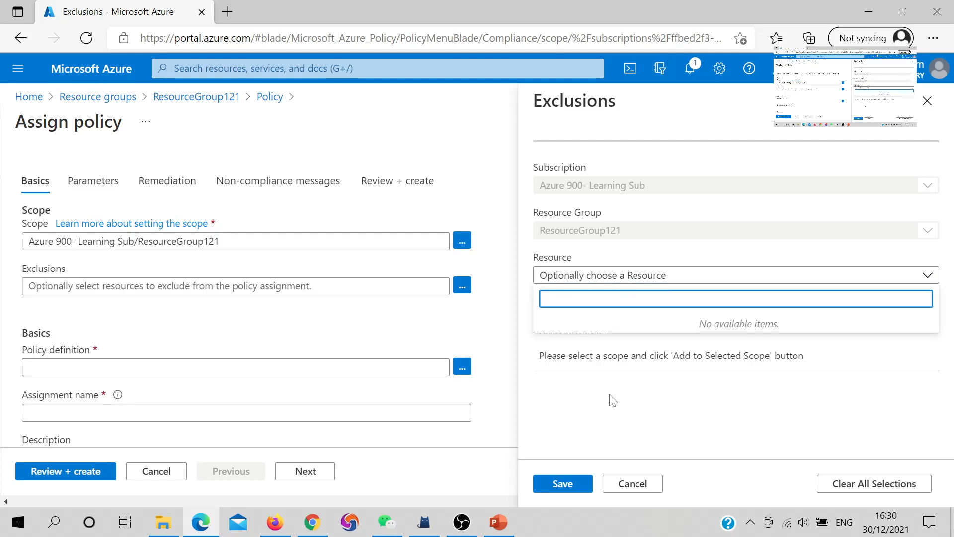
pyautogui.moveTo(607, 355); pyautogui.dragTo(612, 356)
pyautogui.click(633, 483)
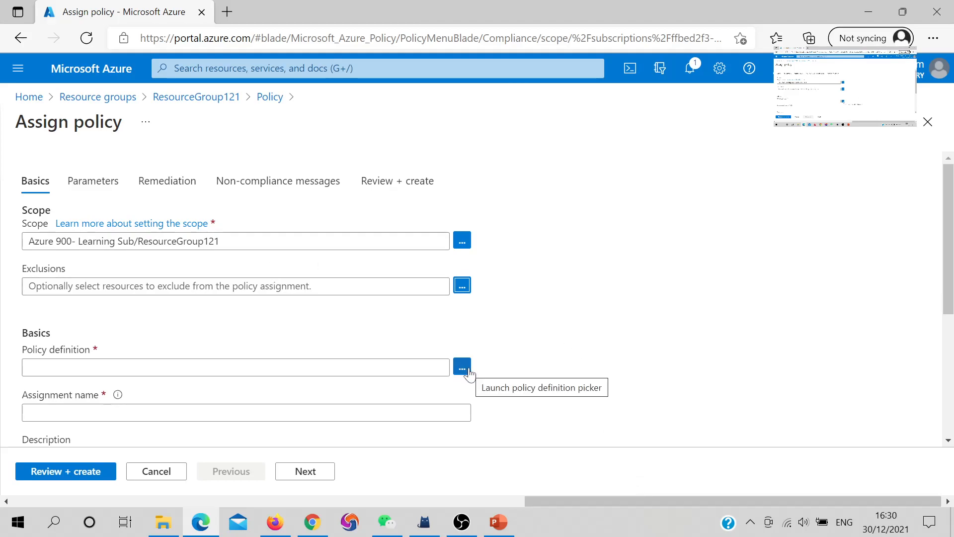
# Open the available policy definitions for the assignment, browse them and search for "location".
pyautogui.moveTo(15, 356); pyautogui.dragTo(86, 350)
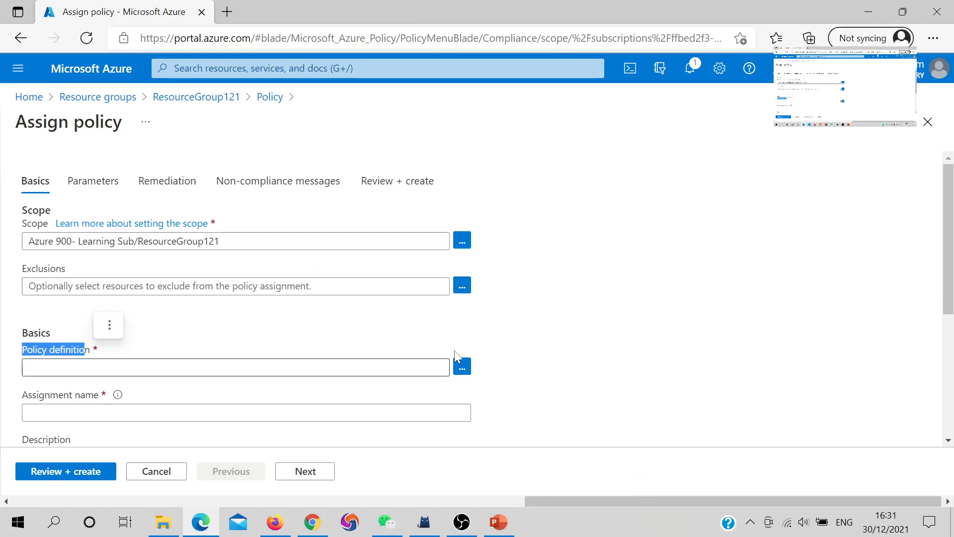
pyautogui.click(470, 368)
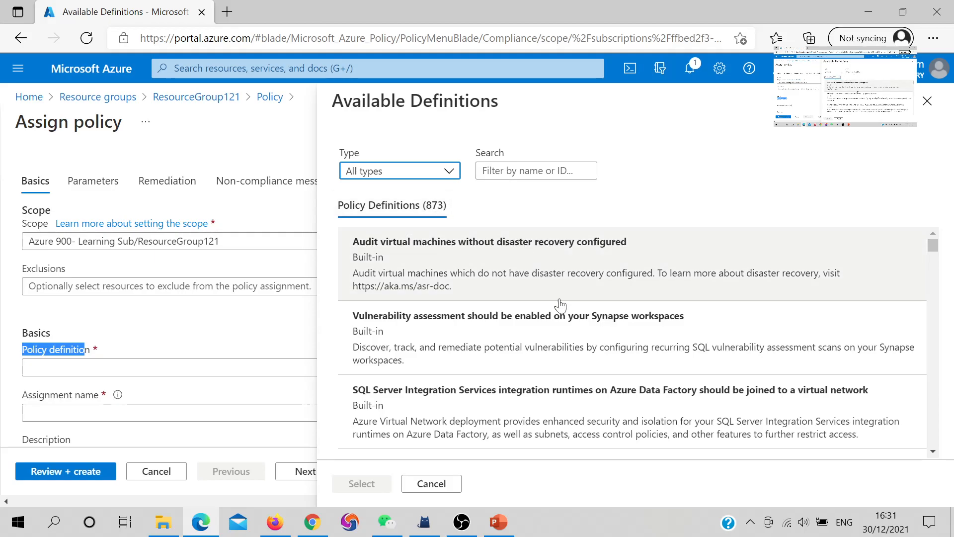
pyautogui.scroll(-3, 559, 304)
pyautogui.scroll(-3, 561, 304)
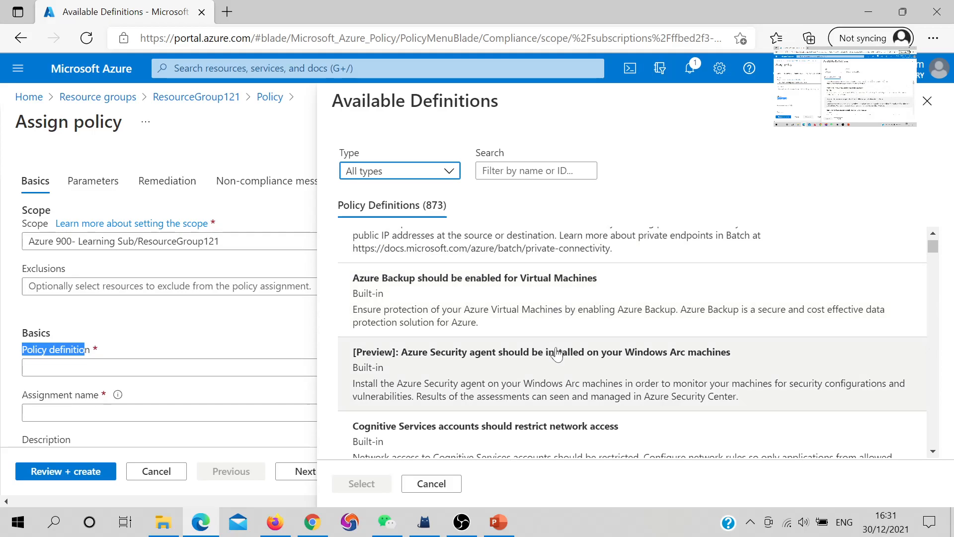
pyautogui.click(536, 171)
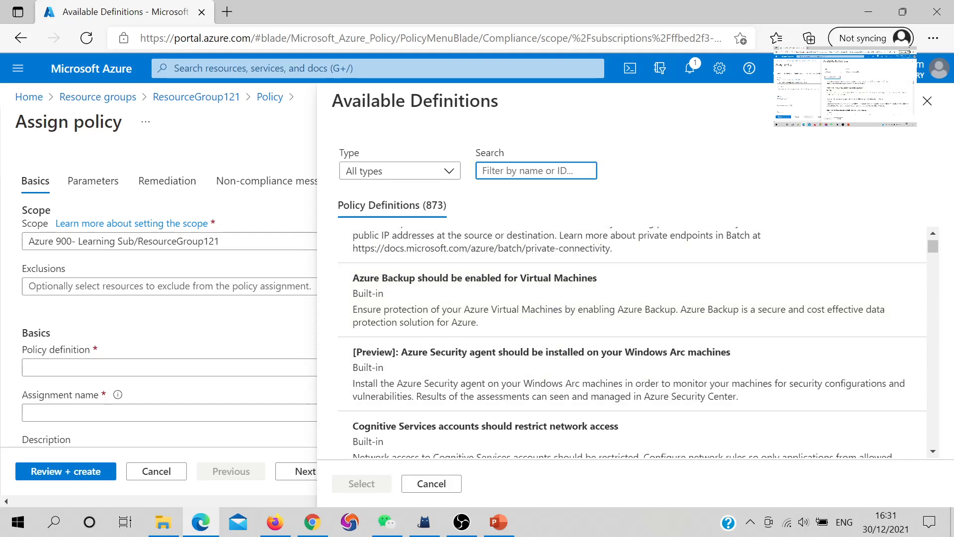
pyautogui.write('location')
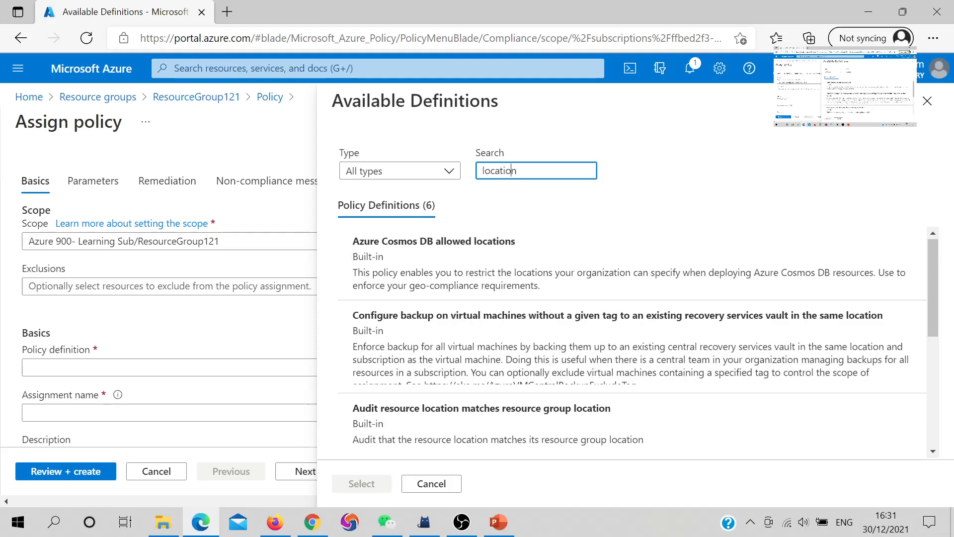
# Change the definition search to "Allowed Locations" and select the built-in Allowed locations policy for the assignment.
pyautogui.write('alllow')
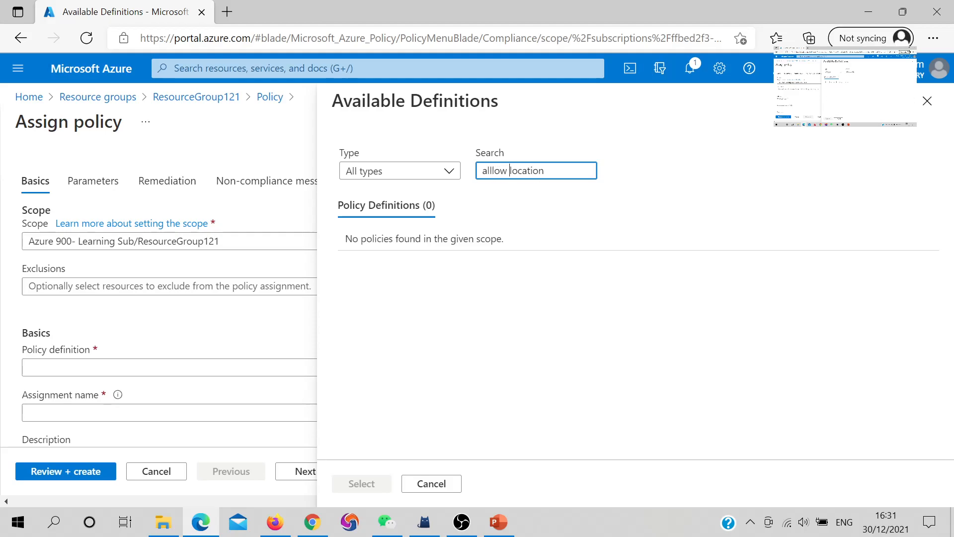
pyautogui.press('BackSpace')
pyautogui.moveTo(545, 170); pyautogui.dragTo(509, 171)
pyautogui.hotkey('ctrl', 'a')
pyautogui.write('Allowed Locations')
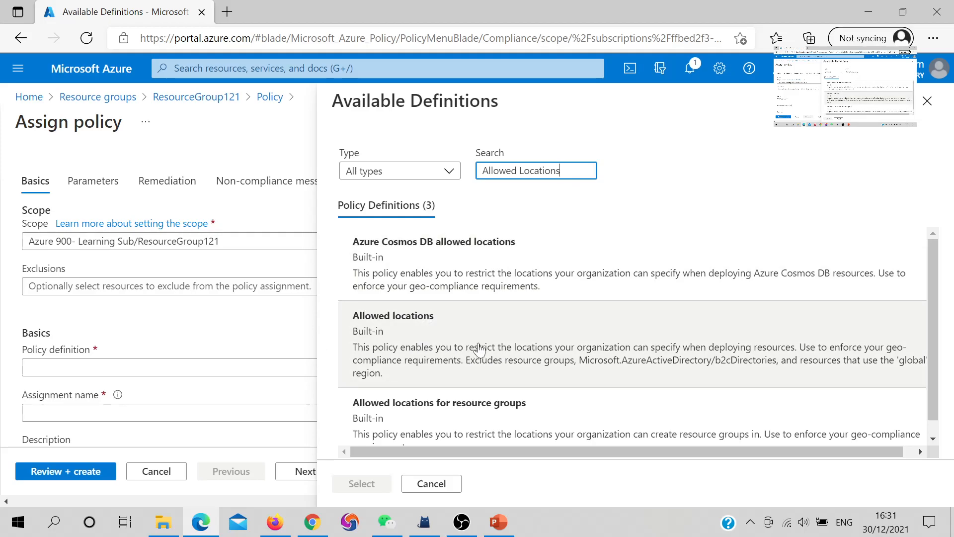
pyautogui.click(479, 349)
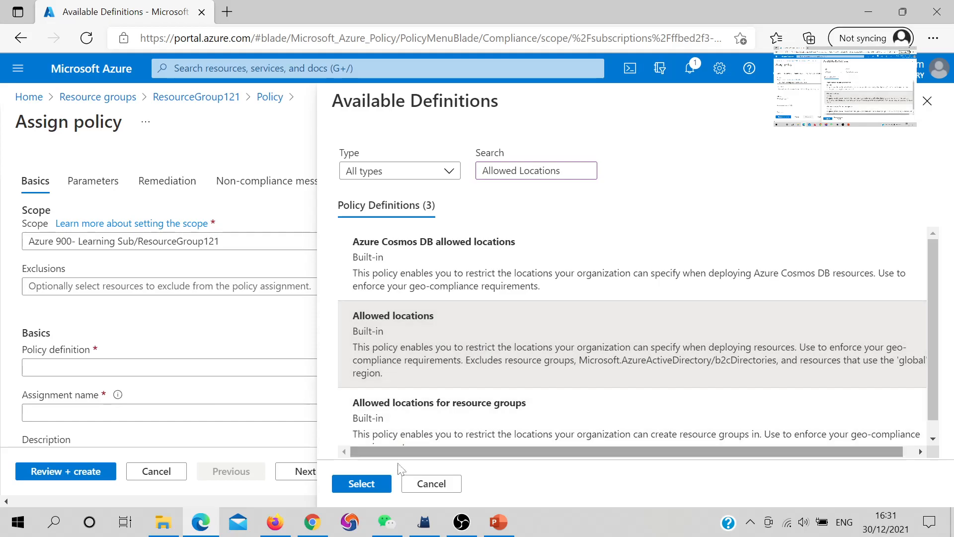
pyautogui.click(368, 488)
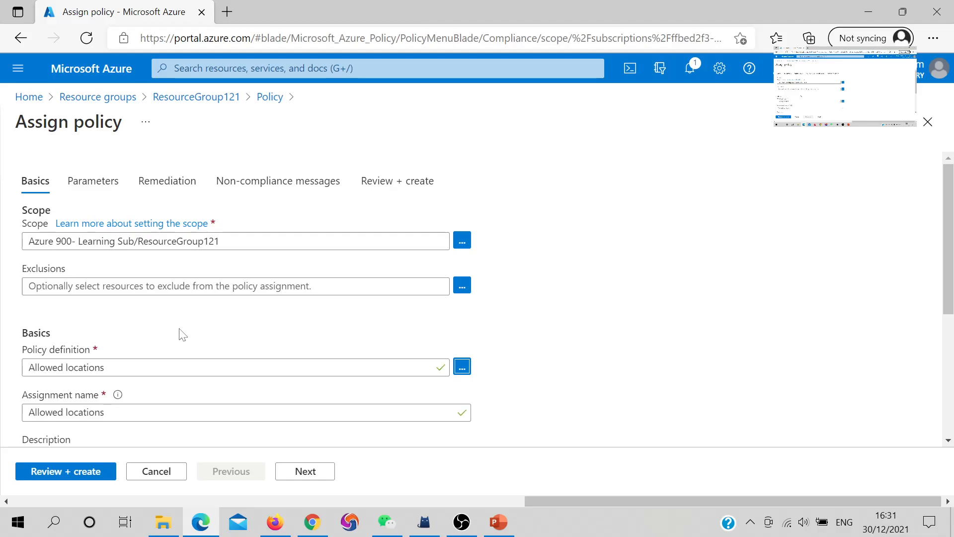
# Review the Allowed locations assignment's basics with policy enforcement left enabled, and continue to its parameters.
pyautogui.scroll(-2, 167, 313)
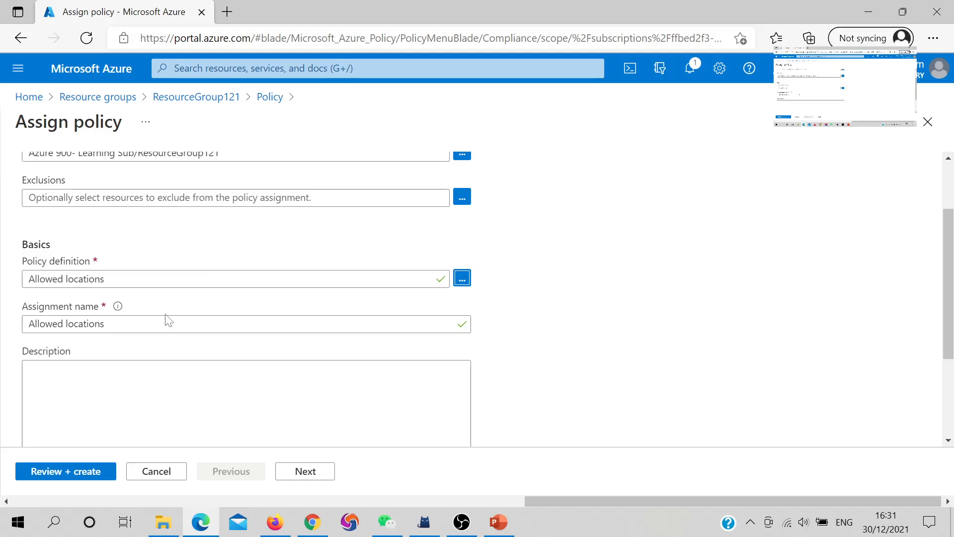
pyautogui.scroll(-2, 70, 308)
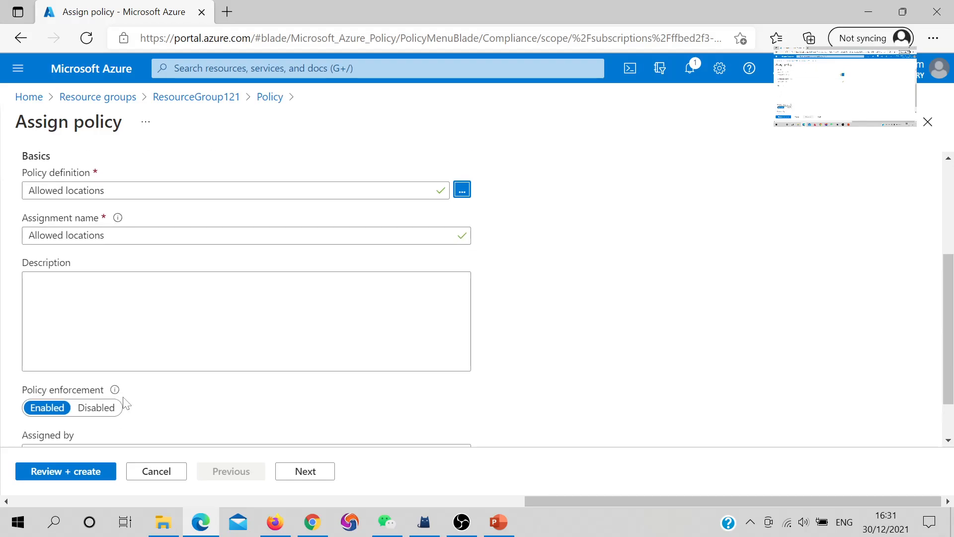
pyautogui.scroll(-1, 239, 400)
pyautogui.scroll(1, 194, 411)
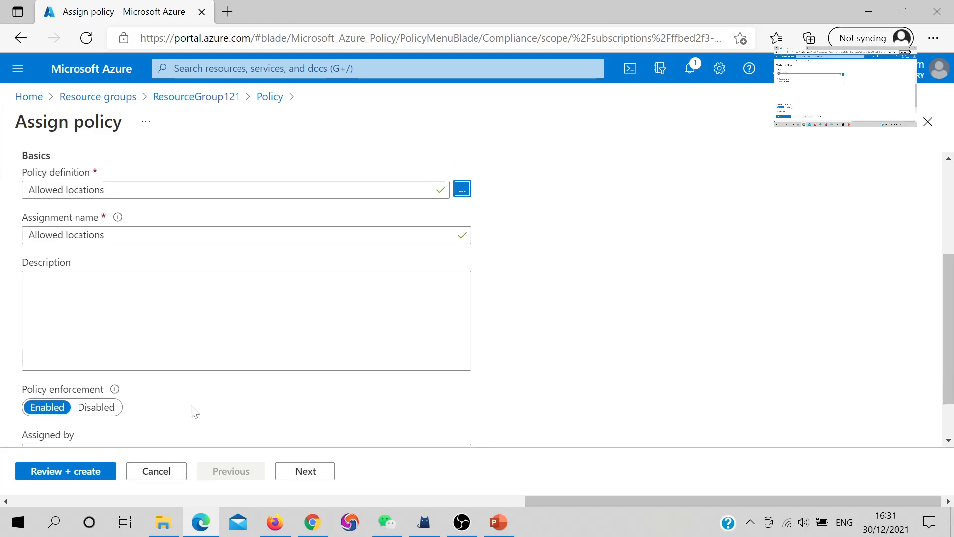
pyautogui.click(299, 472)
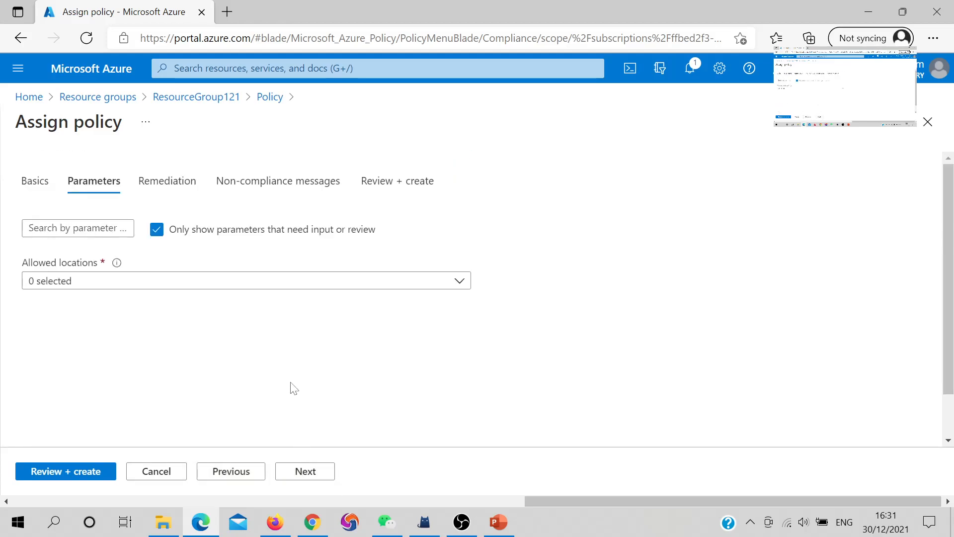
# Set the policy's allowed locations parameter to East Asia only.
pyautogui.click(150, 284)
pyautogui.click(278, 362)
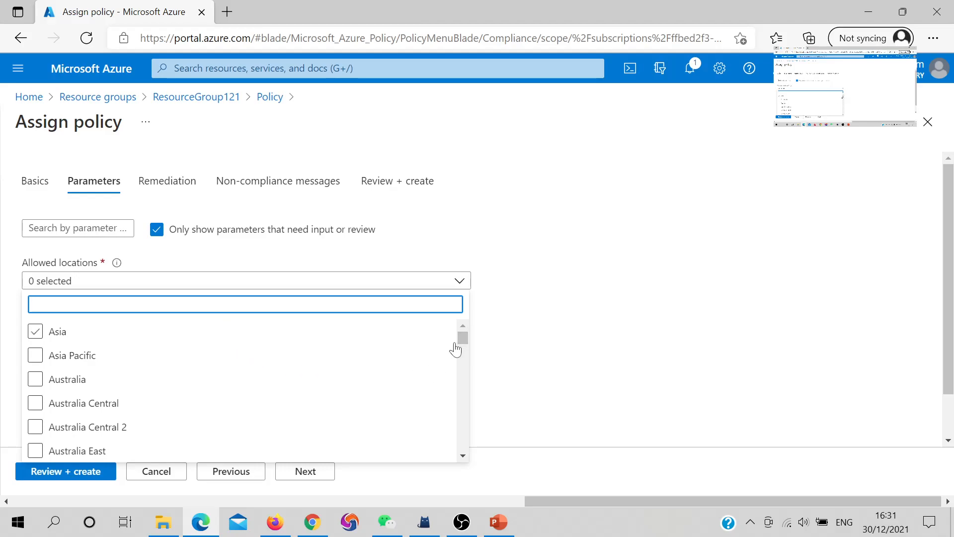
pyautogui.scroll(-4, 368, 376)
pyautogui.scroll(-5, 368, 375)
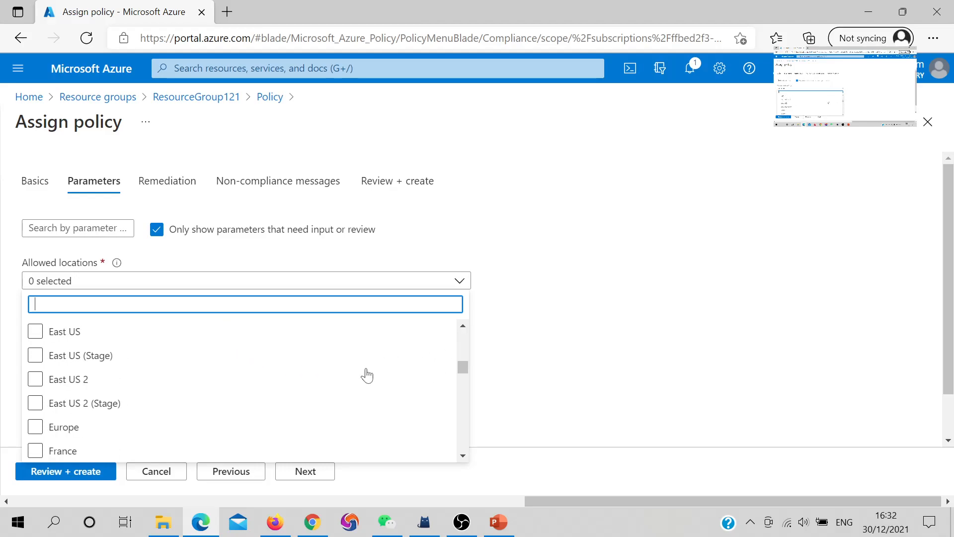
pyautogui.scroll(4, 124, 353)
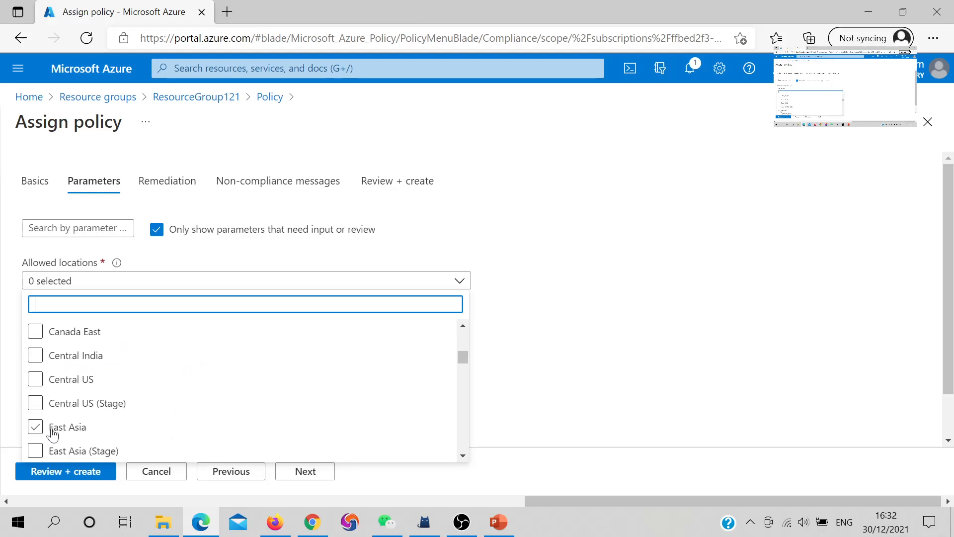
pyautogui.click(36, 427)
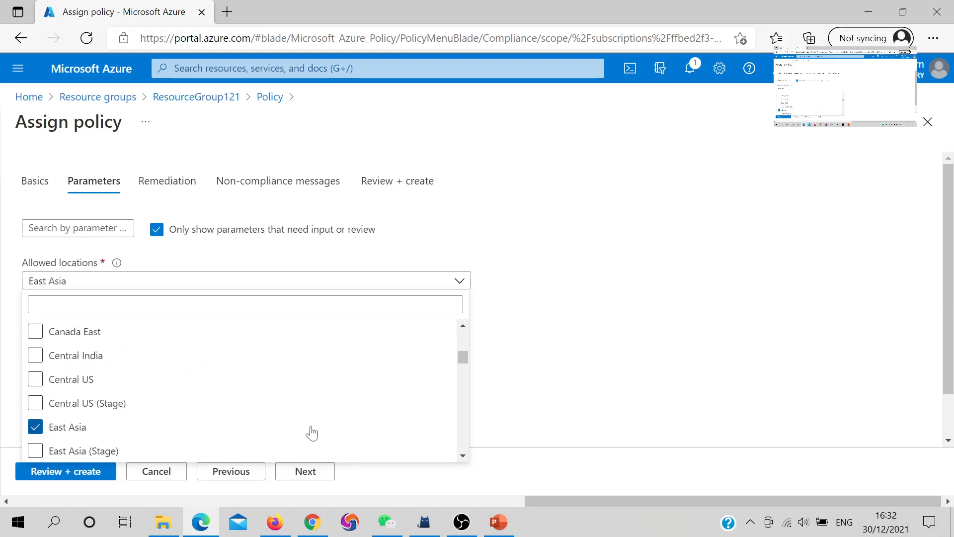
pyautogui.click(553, 383)
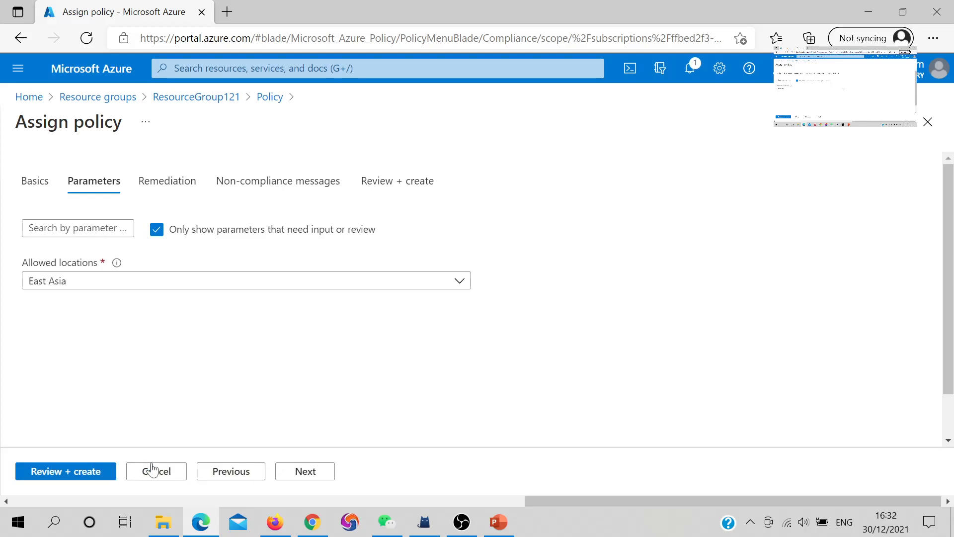
# Create the policy assignment, leaving the managed identity option off and the non-compliance message empty.
pyautogui.click(321, 471)
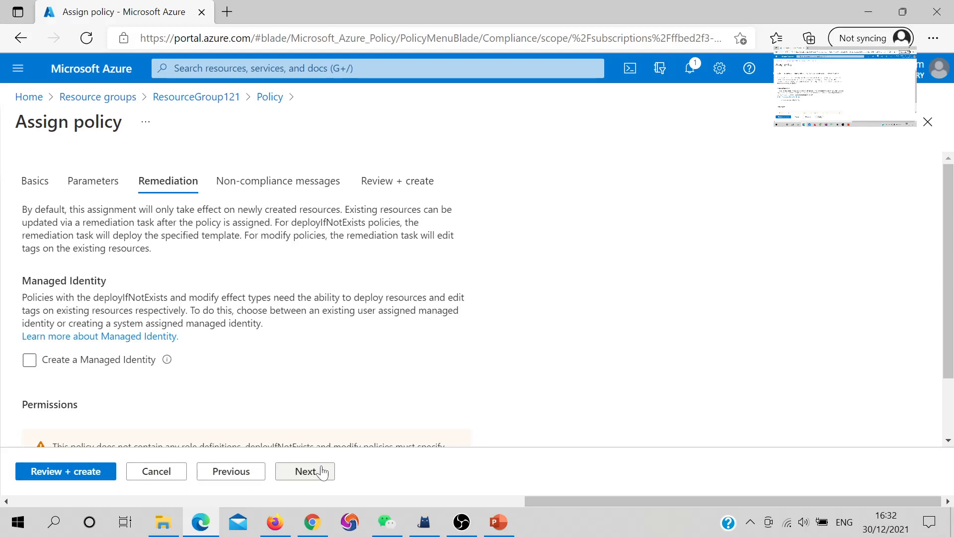
pyautogui.scroll(-2, 326, 330)
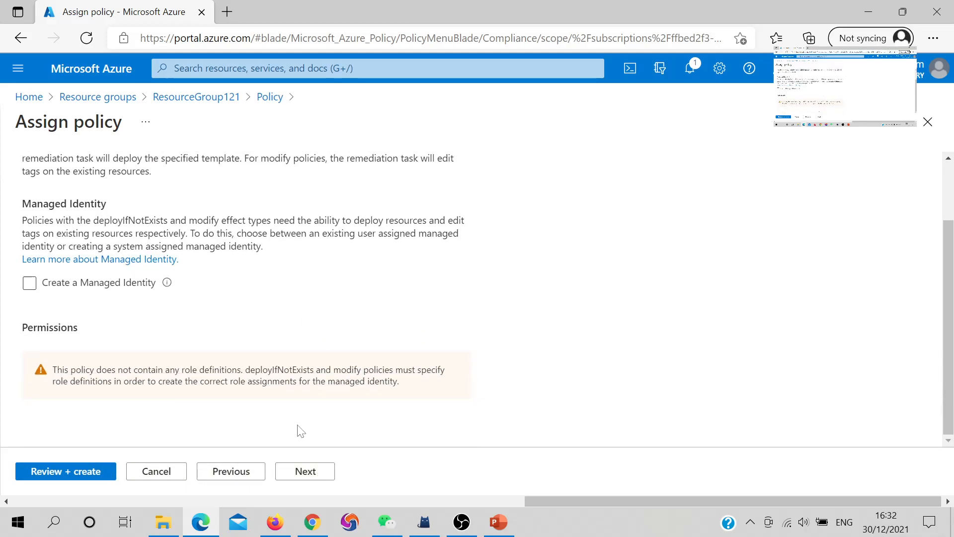
pyautogui.click(307, 475)
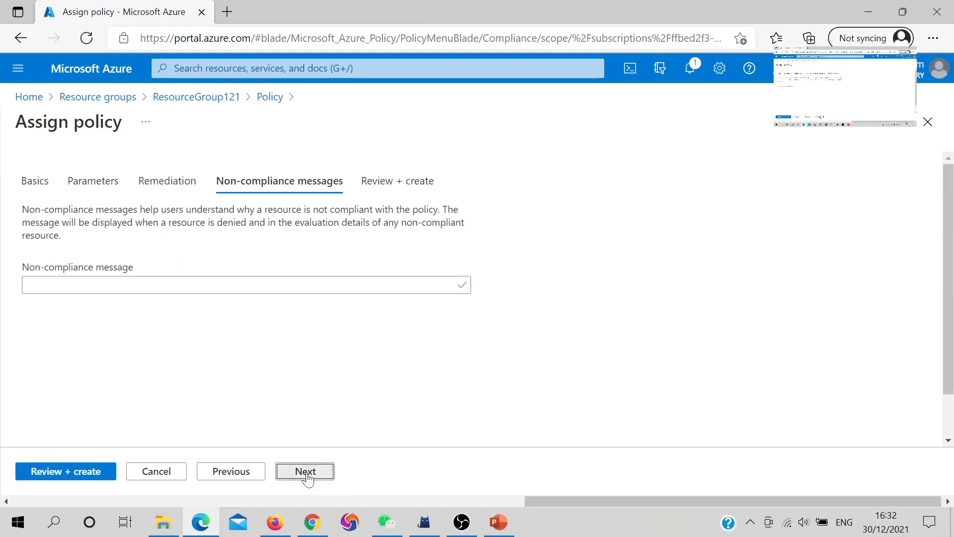
pyautogui.click(307, 474)
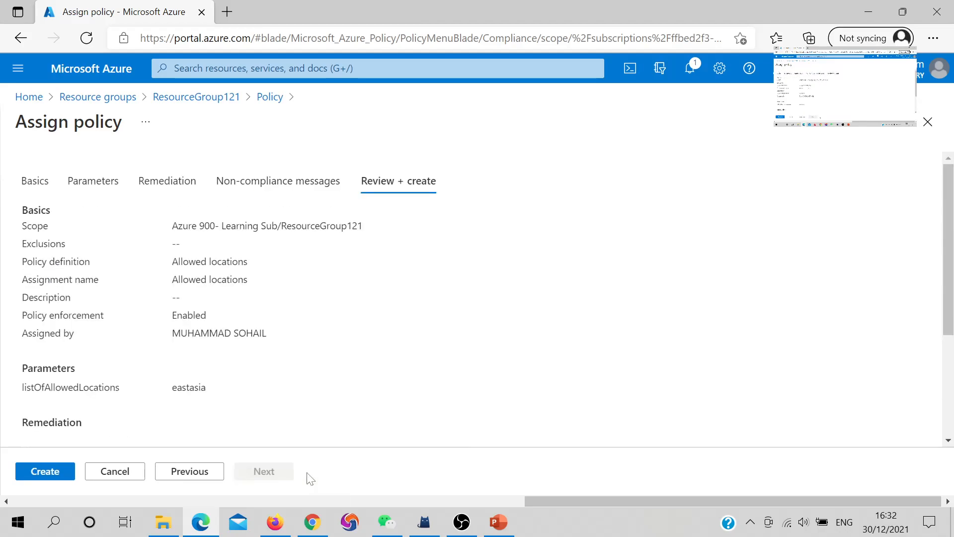
pyautogui.click(44, 477)
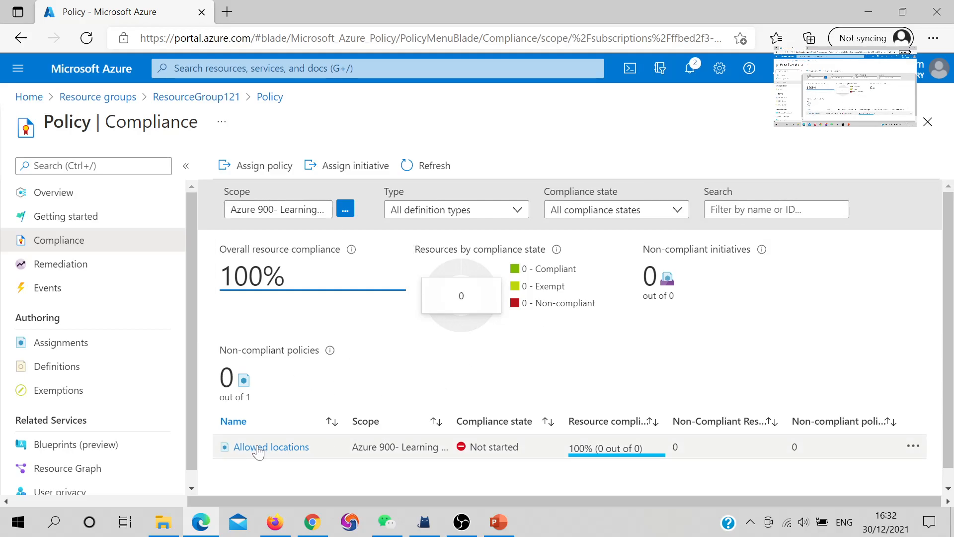
pyautogui.scroll(-1, 616, 455)
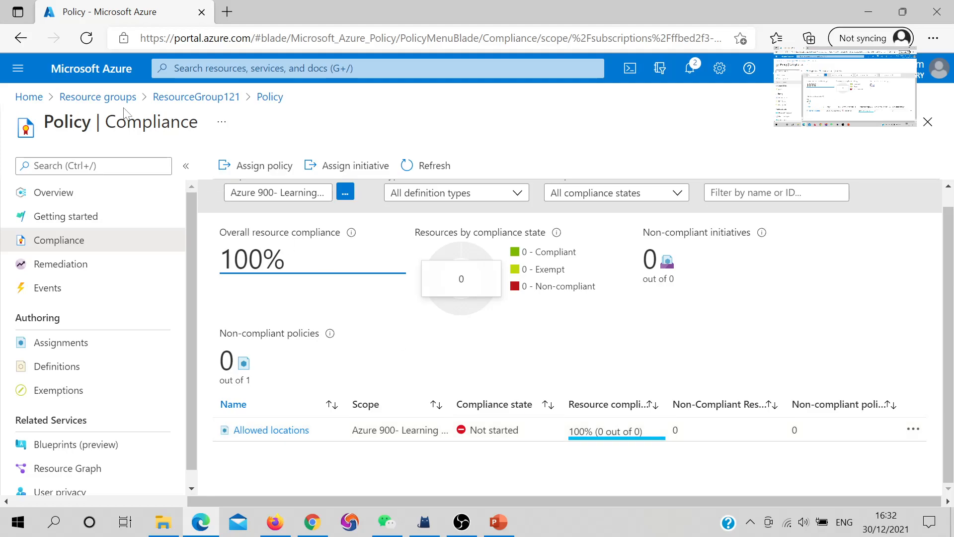
# Start creating a Microsoft Virtual machine resource from ResourceGroup121 by searching the marketplace for "virtual machine".
pyautogui.click(200, 99)
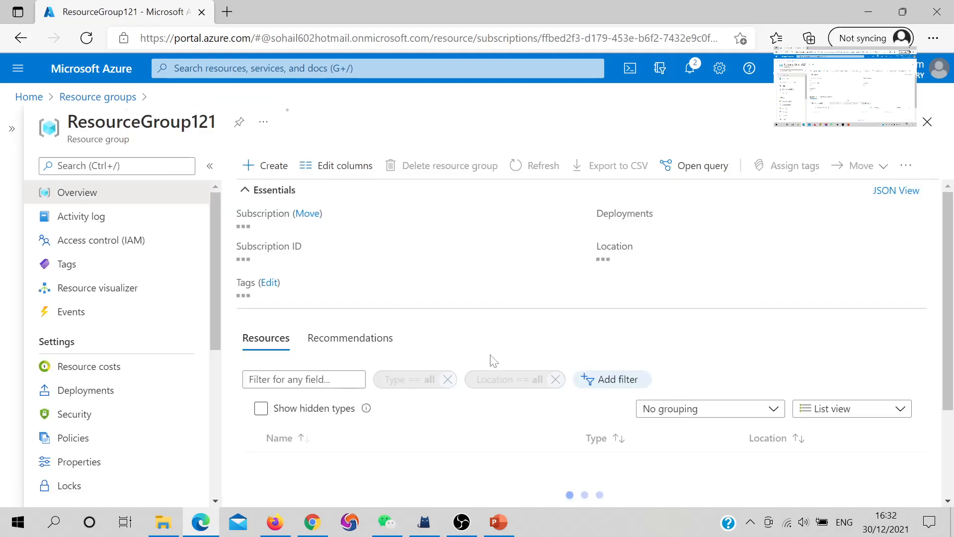
pyautogui.click(273, 167)
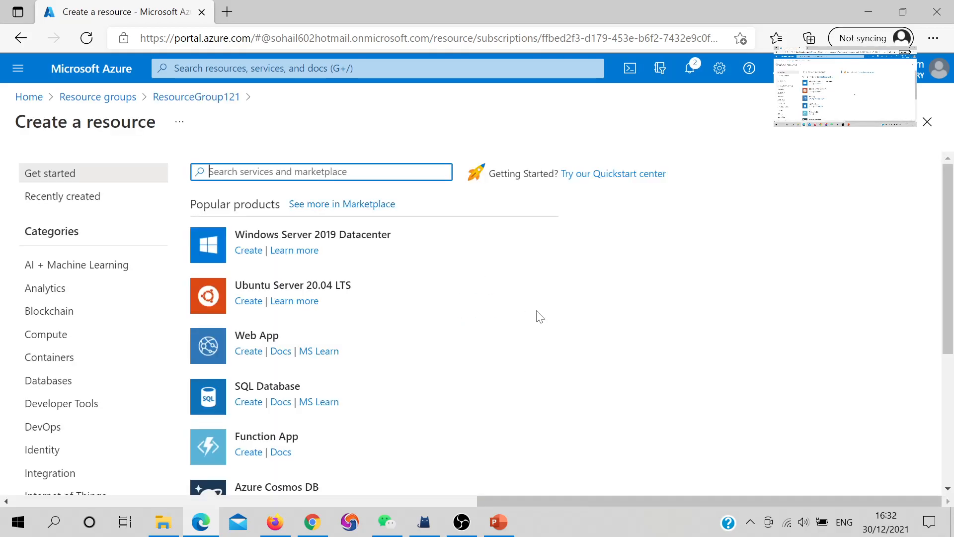
pyautogui.write('virtual machine')
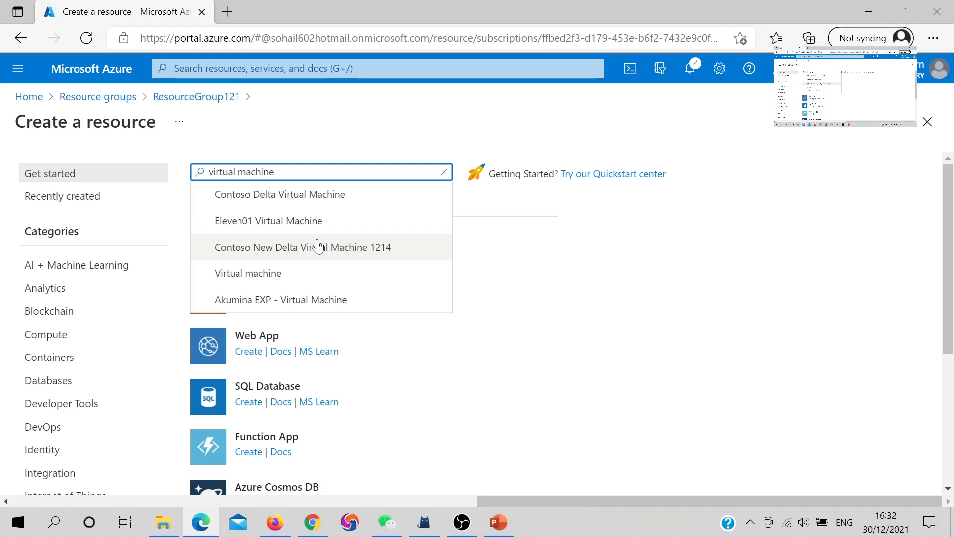
pyautogui.click(301, 282)
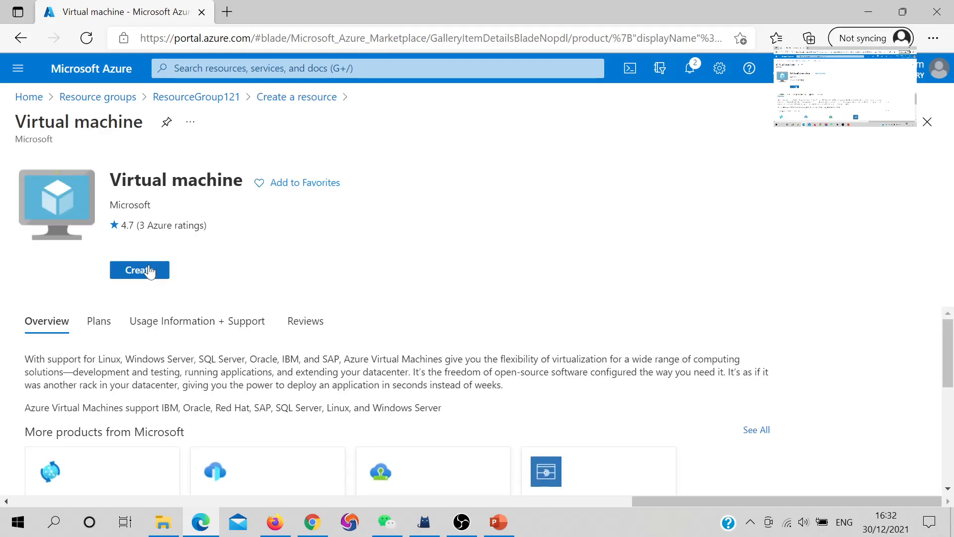
pyautogui.click(152, 276)
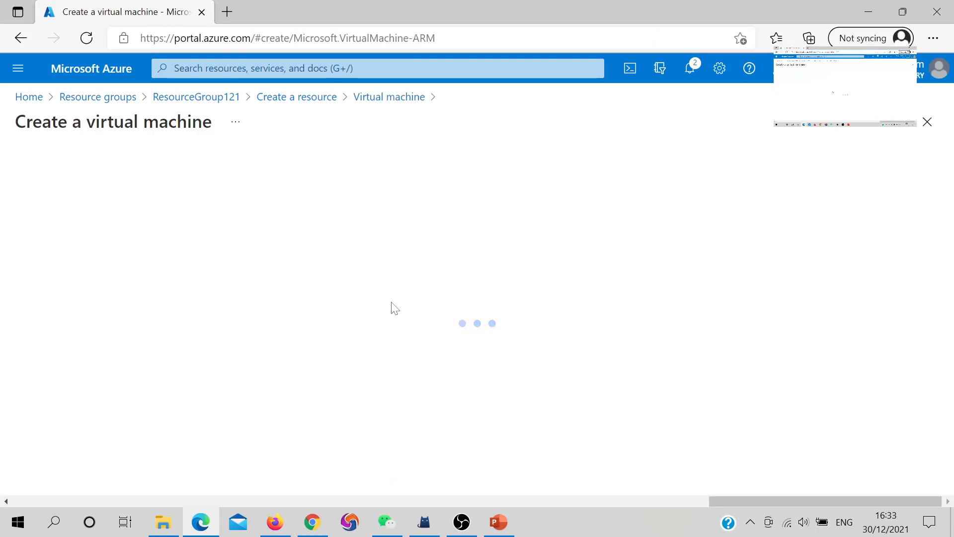
# Keep ResourceGroup121 as the resource group and name the virtual machine vm1.
pyautogui.scroll(-1, 328, 355)
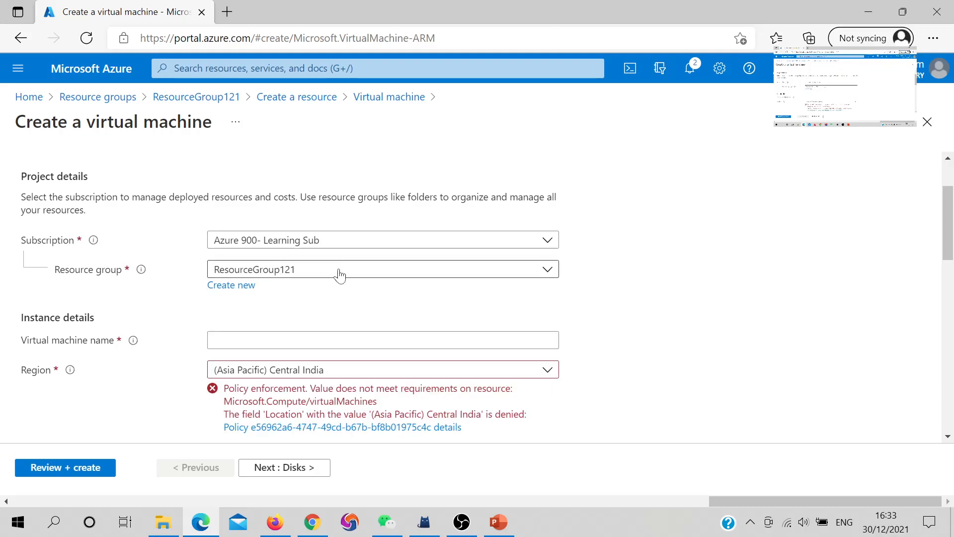
pyautogui.click(295, 271)
pyautogui.click(282, 327)
pyautogui.click(283, 341)
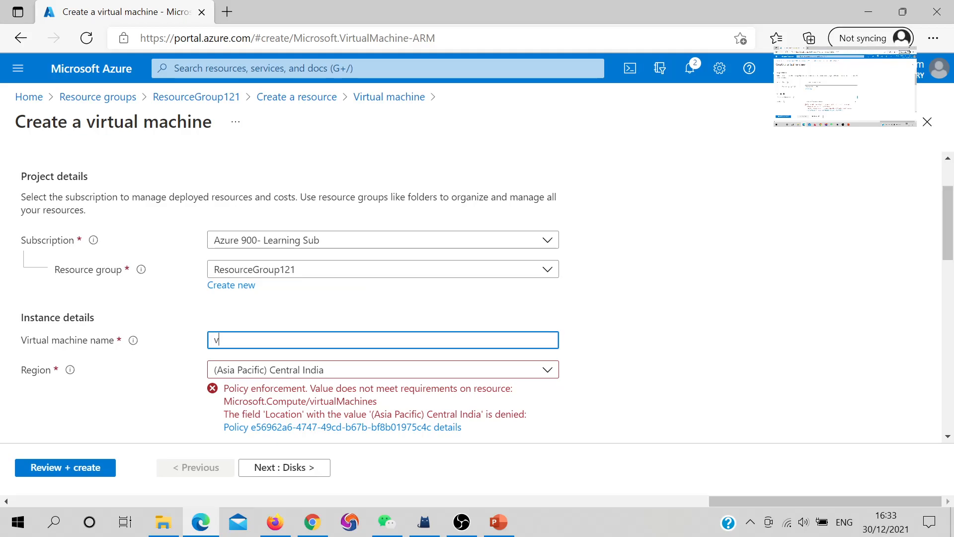
pyautogui.click(564, 321)
pyautogui.scroll(-2, 586, 328)
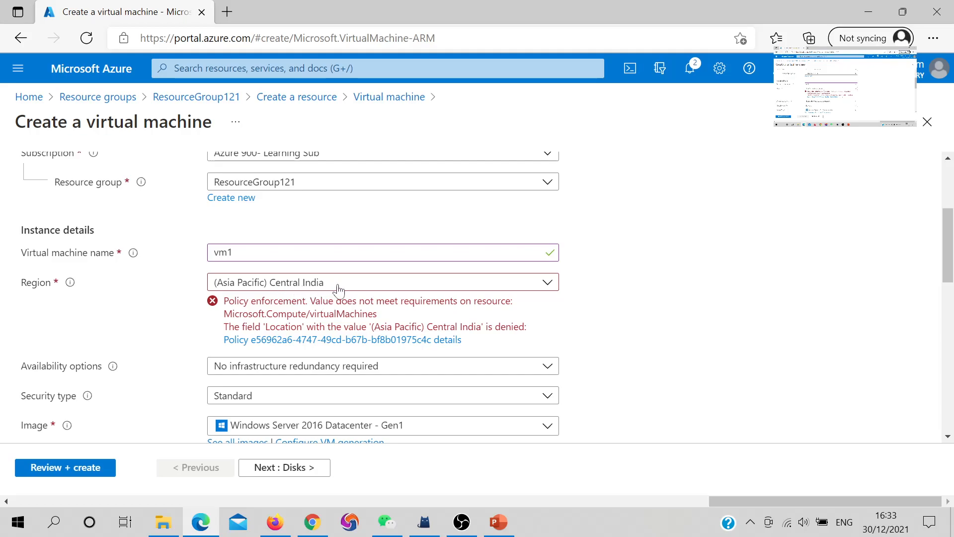
# Test the location policy by changing vm1's region to (Asia Pacific) East Asia and to (Asia Pacific) Korea Central.
pyautogui.click(378, 284)
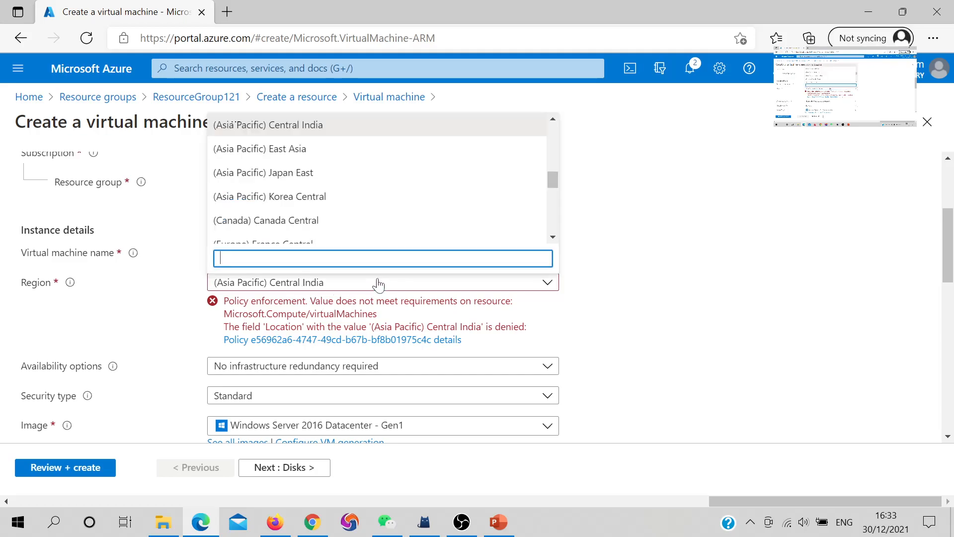
pyautogui.click(289, 157)
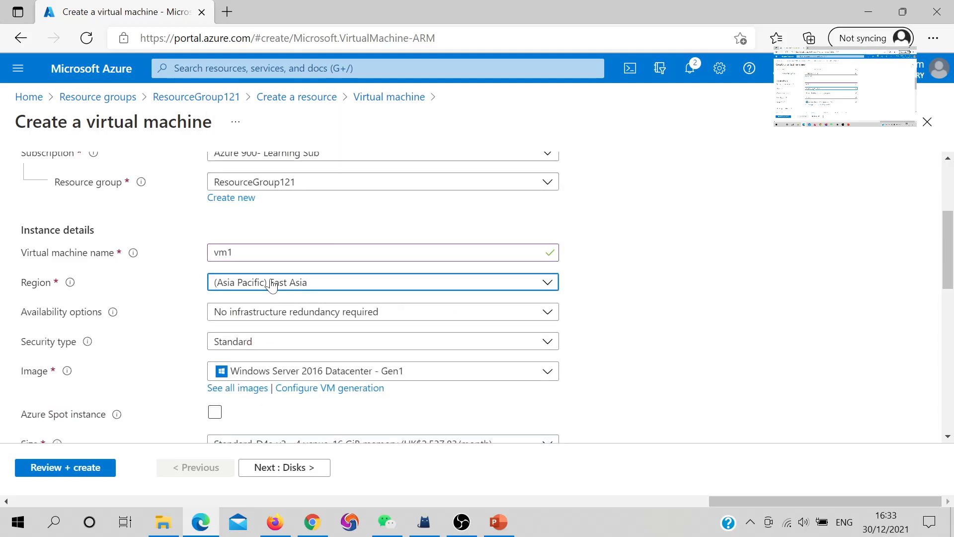
pyautogui.click(387, 286)
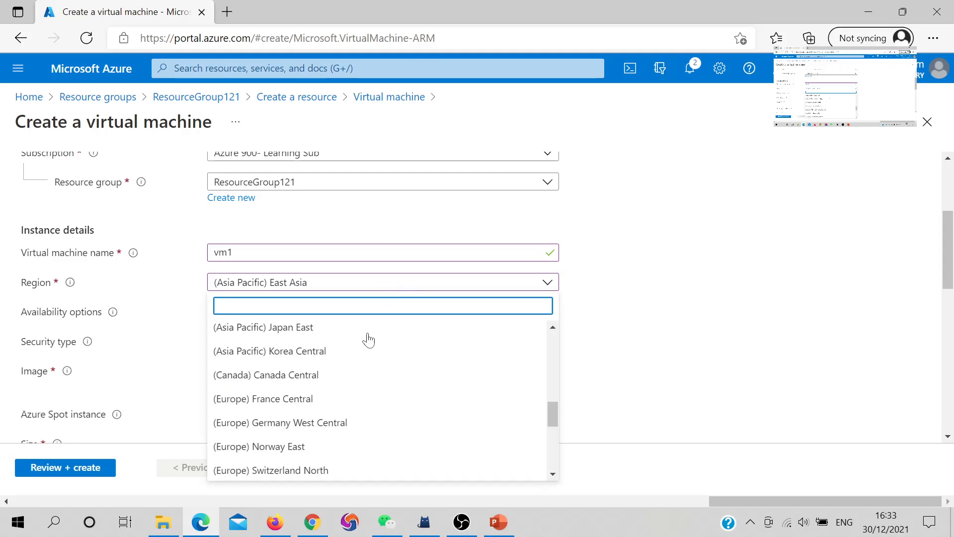
pyautogui.click(348, 353)
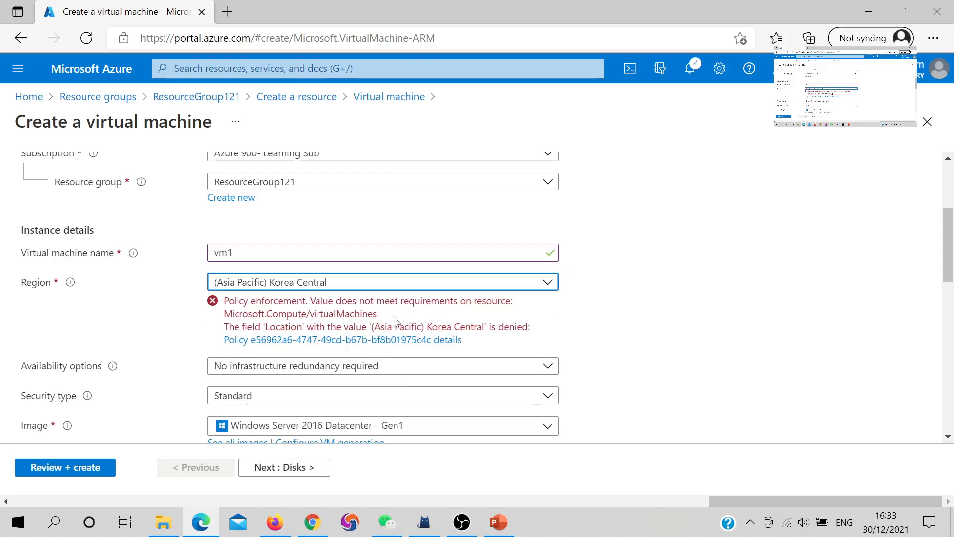
pyautogui.click(304, 328)
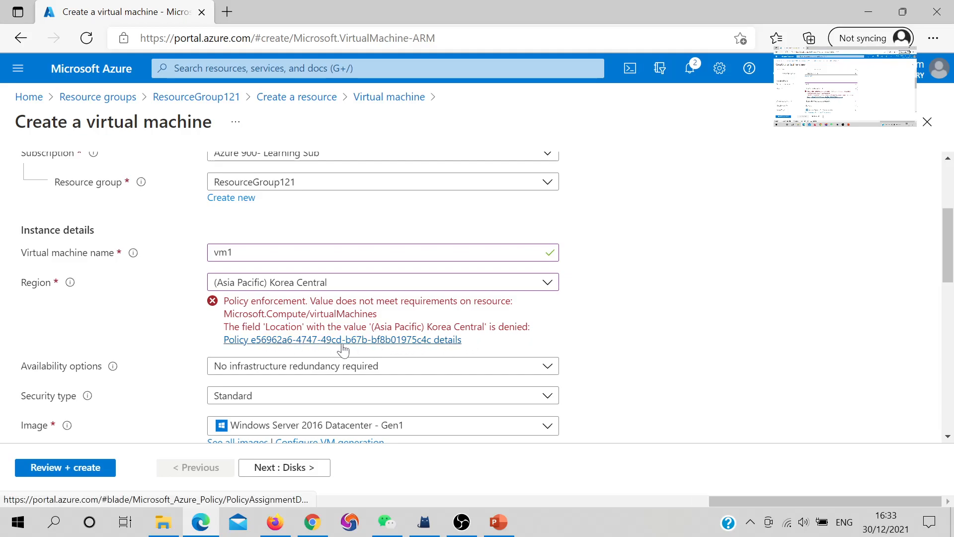
# Open the details of the policy blocking the region, inspect its listOfAllowedLocations parameter and delete the Allowed locations assignment.
pyautogui.click(291, 342)
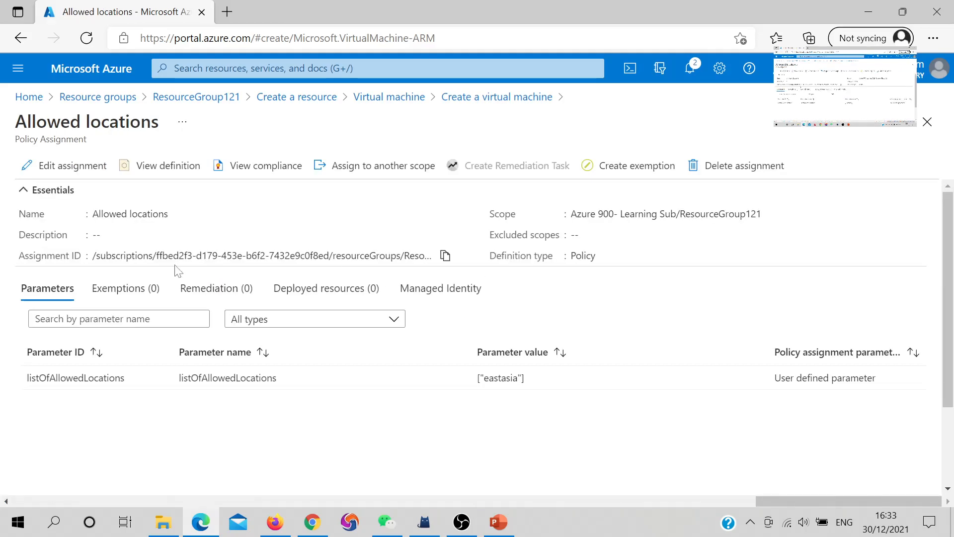
pyautogui.moveTo(512, 378); pyautogui.dragTo(483, 386)
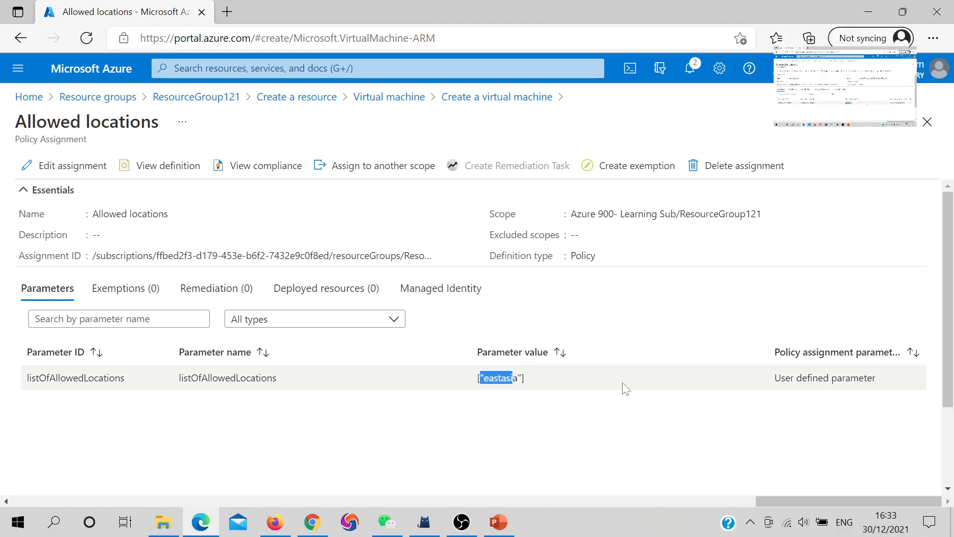
pyautogui.moveTo(890, 389); pyautogui.dragTo(781, 379)
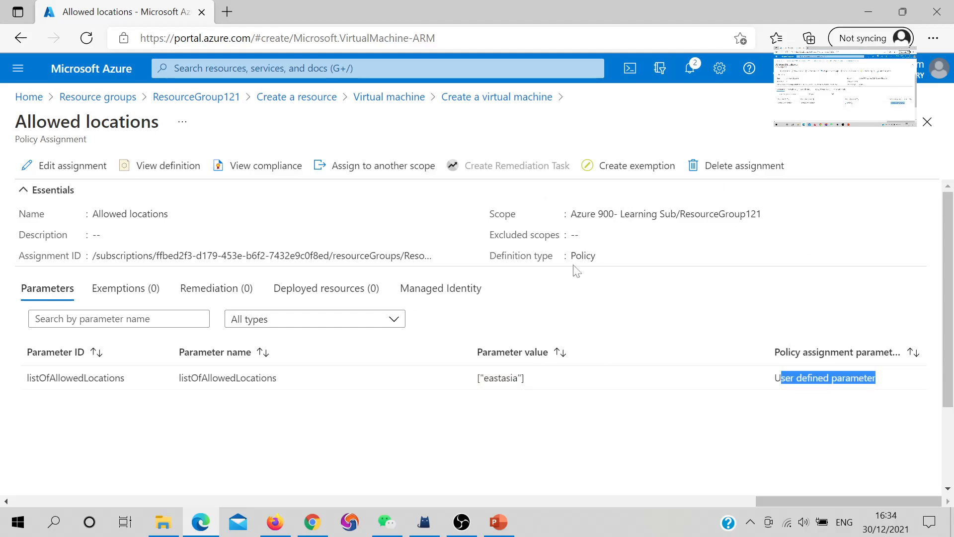
pyautogui.click(712, 169)
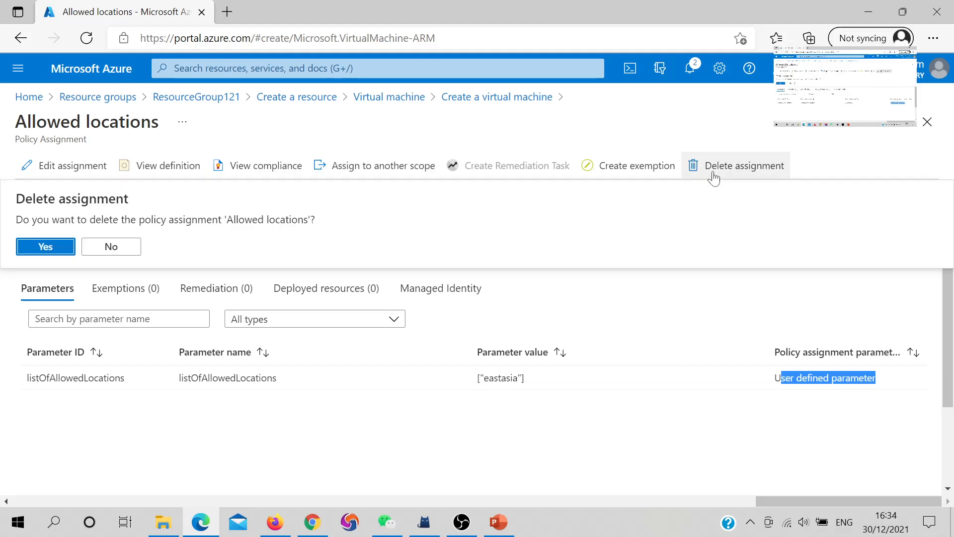
pyautogui.click(52, 247)
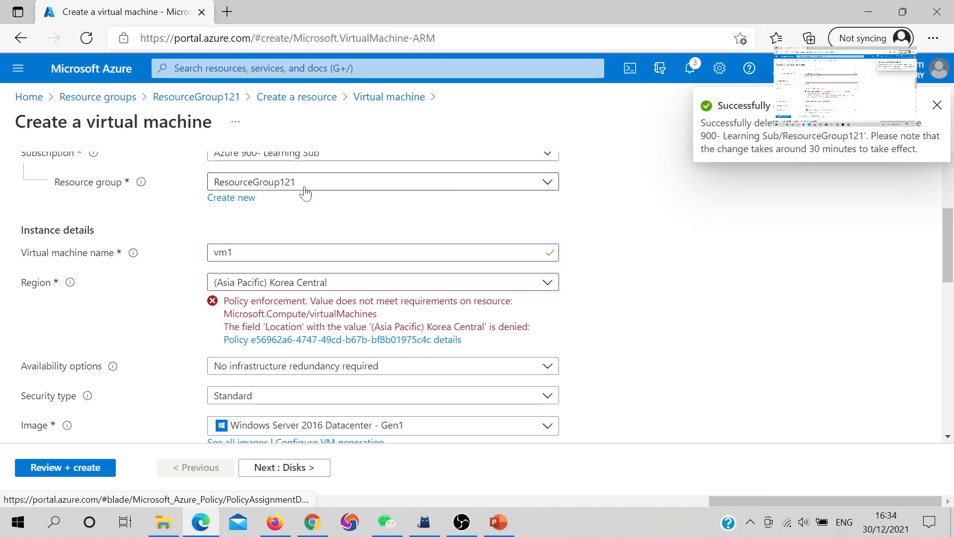
# Retest vm1 with the region (Europe) Germany West Central, and return to creating a resource in ResourceGroup121.
pyautogui.click(476, 281)
pyautogui.click(363, 198)
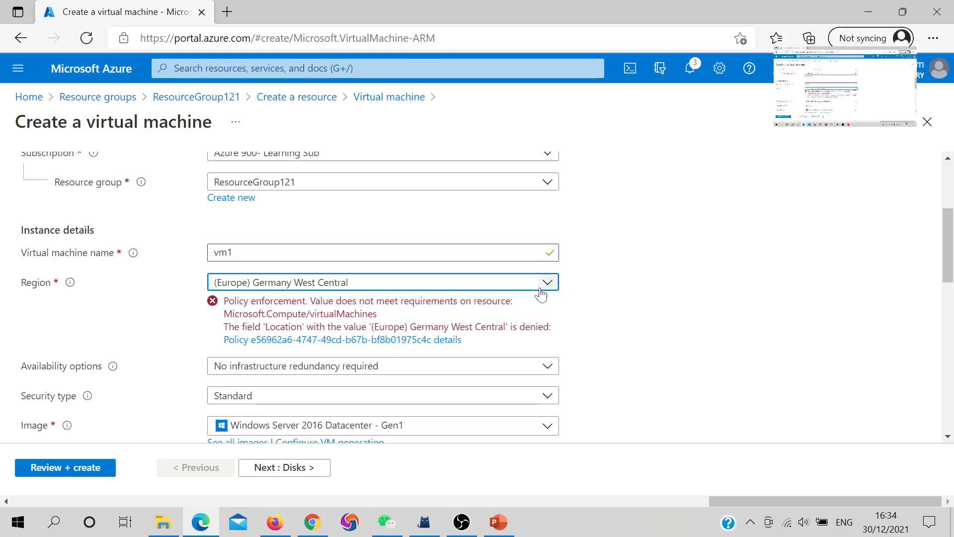
pyautogui.click(297, 97)
pyautogui.click(535, 116)
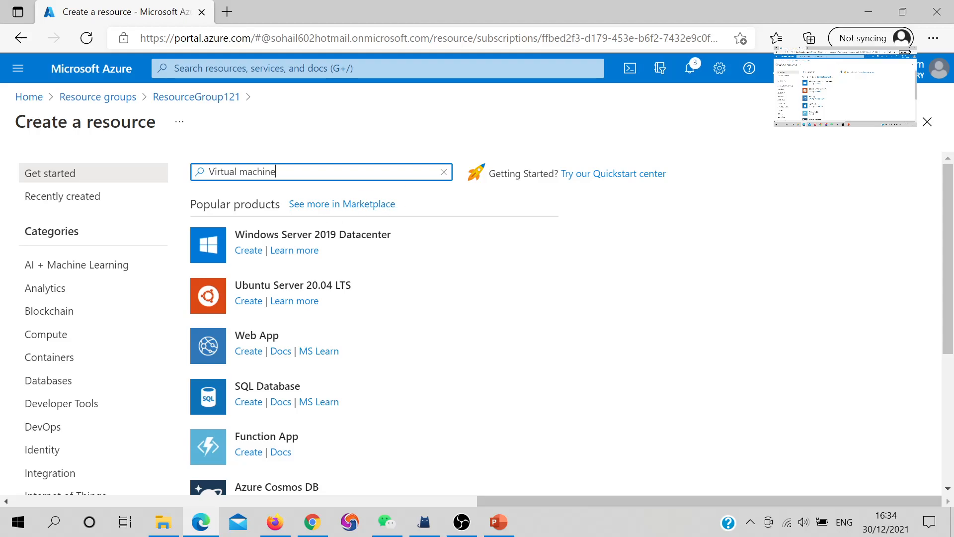
# Find the Virtual machine product in the marketplace, start creating it in ResourceGroup121 and name it vm1.
pyautogui.press('Return')
pyautogui.click(150, 249)
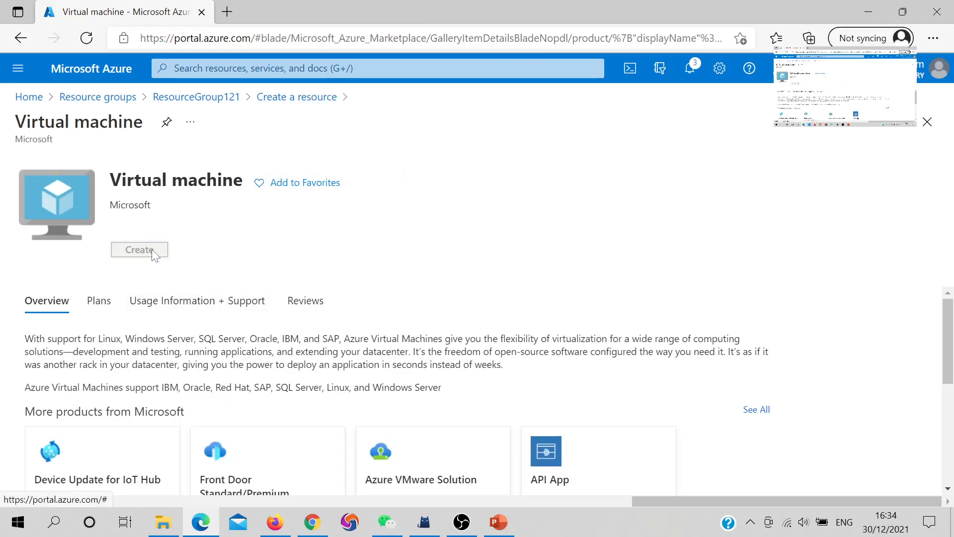
pyautogui.scroll(-3, 396, 332)
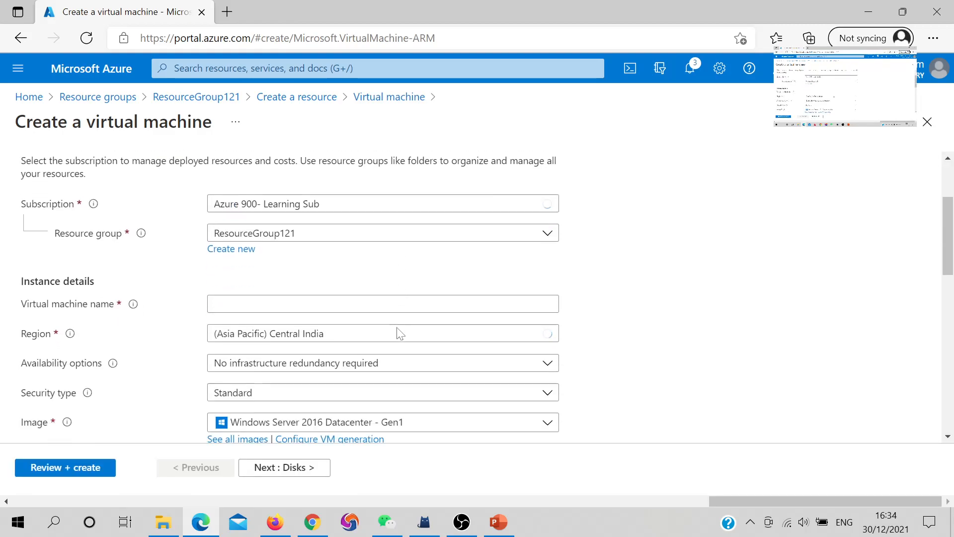
pyautogui.click(383, 296)
pyautogui.write('vm1')
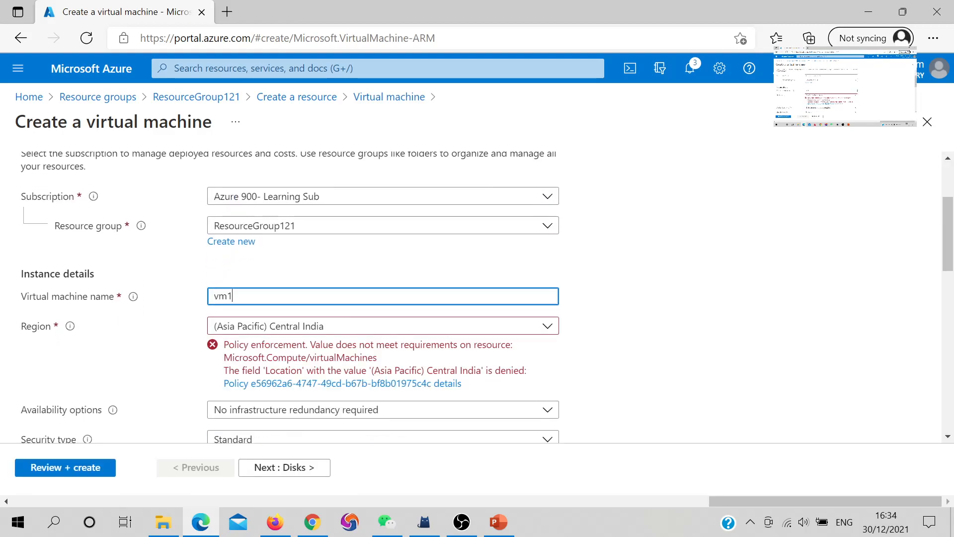
# Check the region choices and the details of the policy denying vm1's region, and reload the portal page, discarding unsaved edits.
pyautogui.click(342, 326)
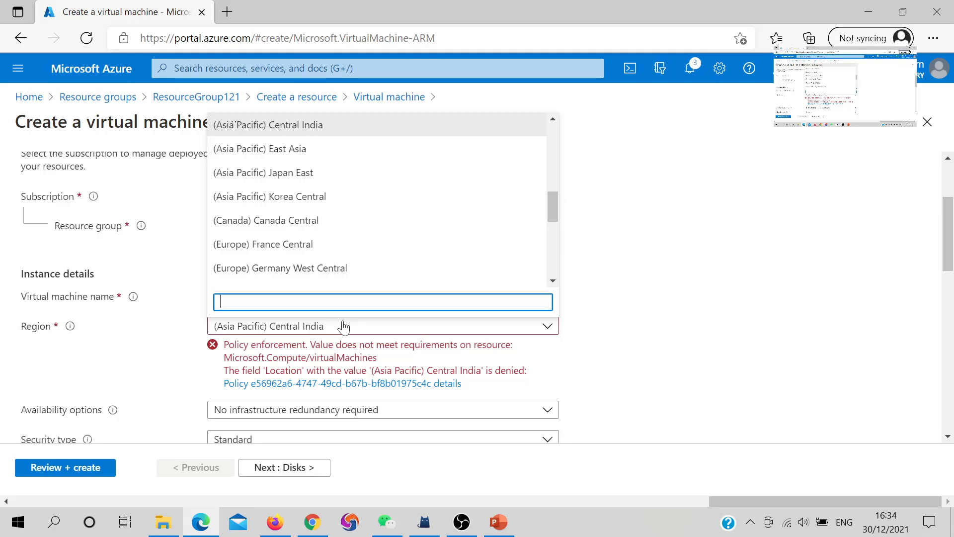
pyautogui.click(450, 383)
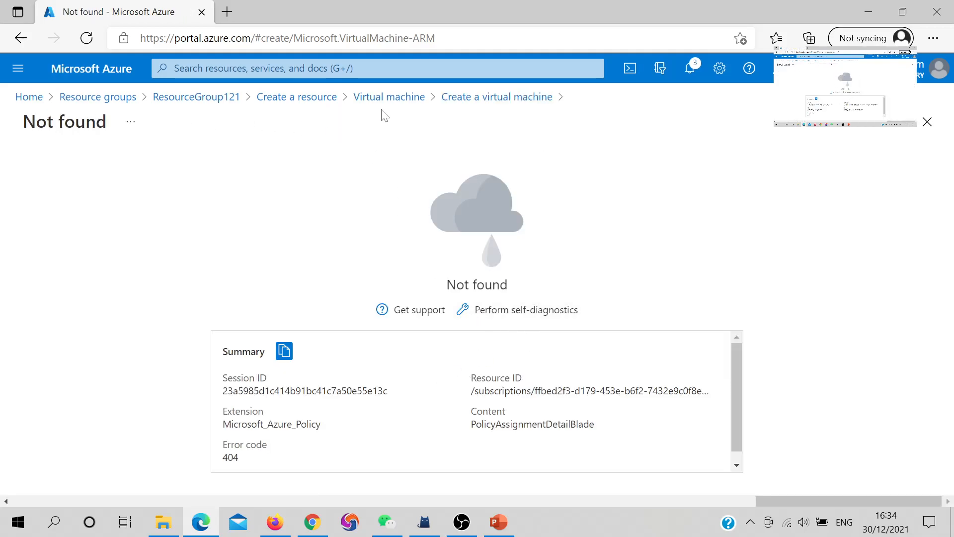
pyautogui.click(318, 97)
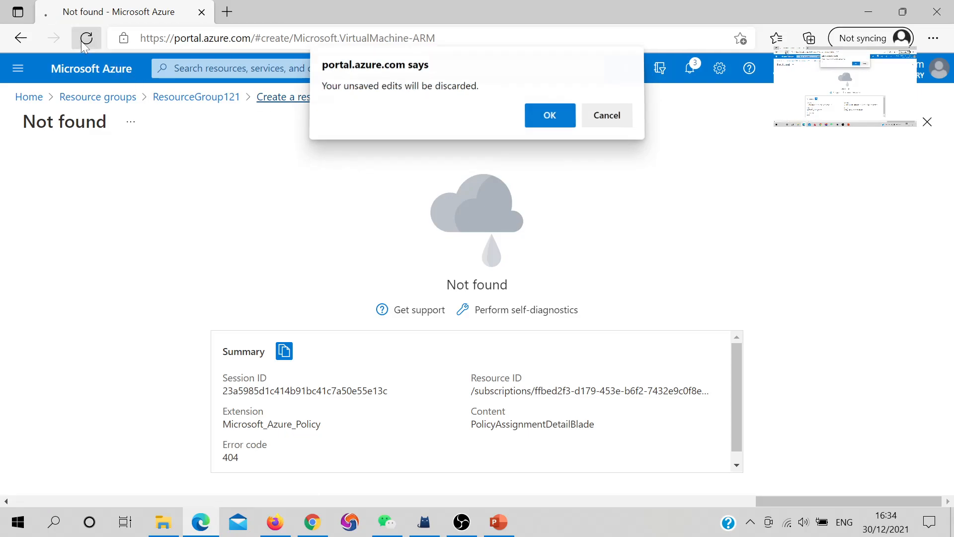
pyautogui.press('Return')
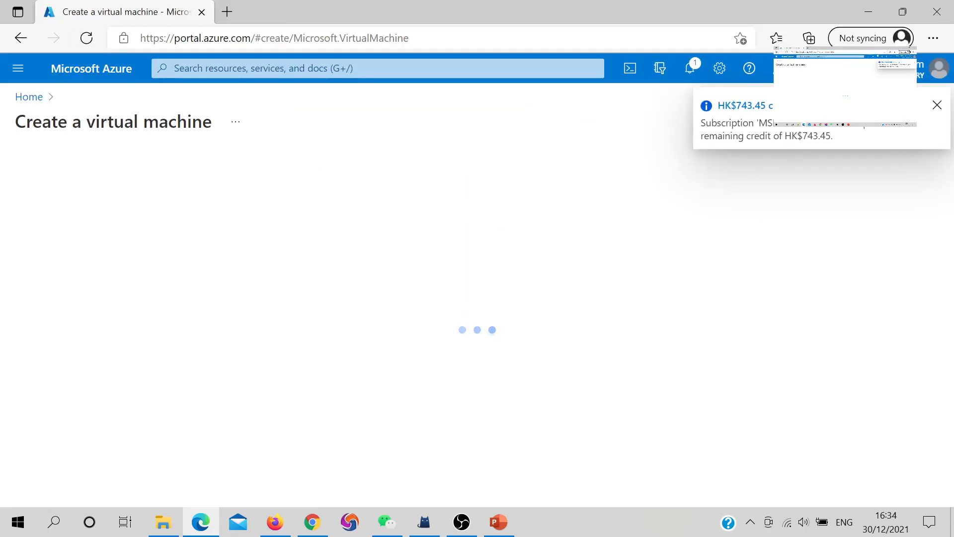
# Choose ResourceGroup121 for the new virtual machine and inspect the details of the policy denying its region.
pyautogui.scroll(-2, 382, 235)
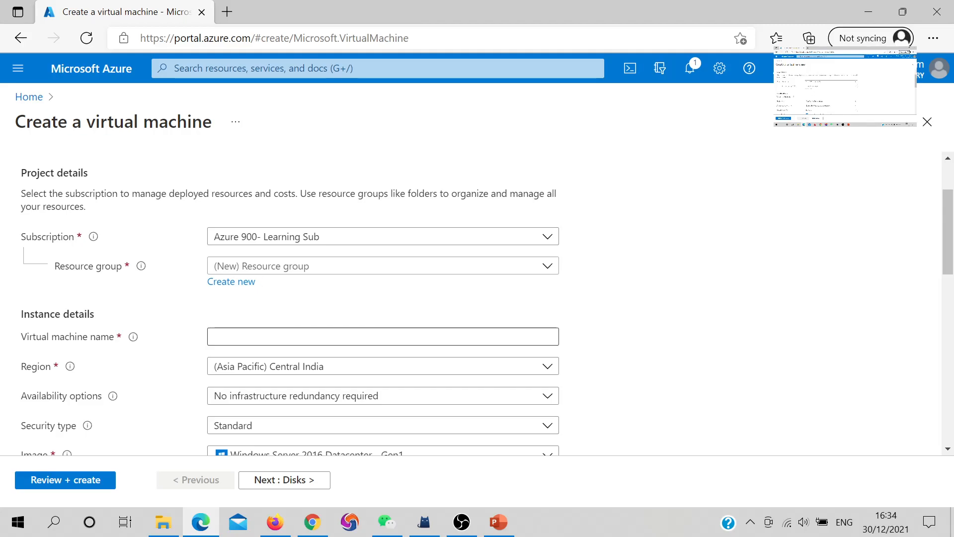
pyautogui.click(278, 270)
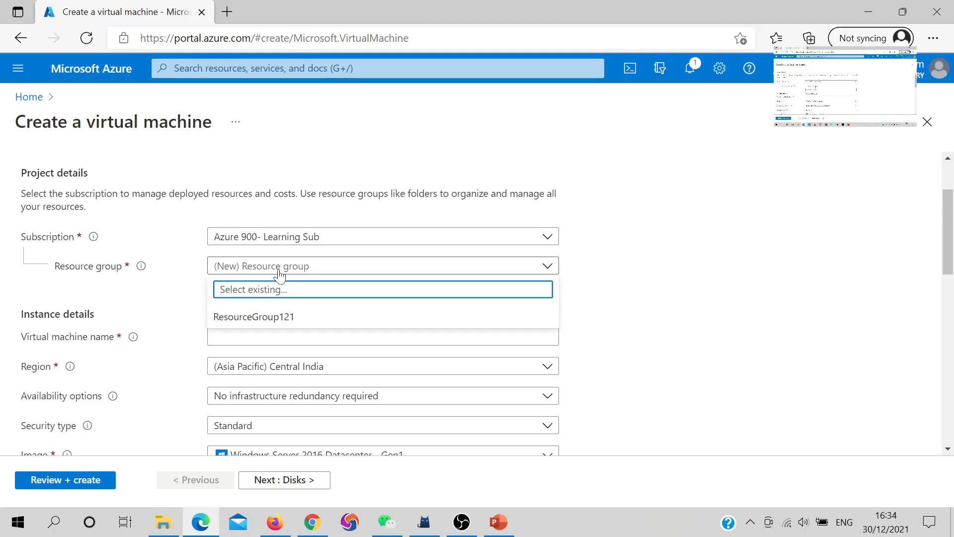
pyautogui.click(269, 325)
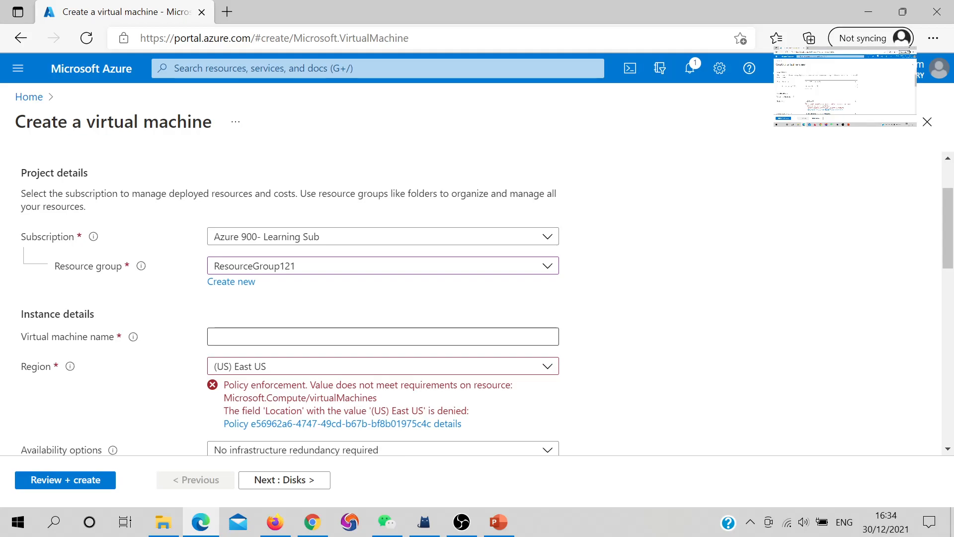
pyautogui.click(356, 424)
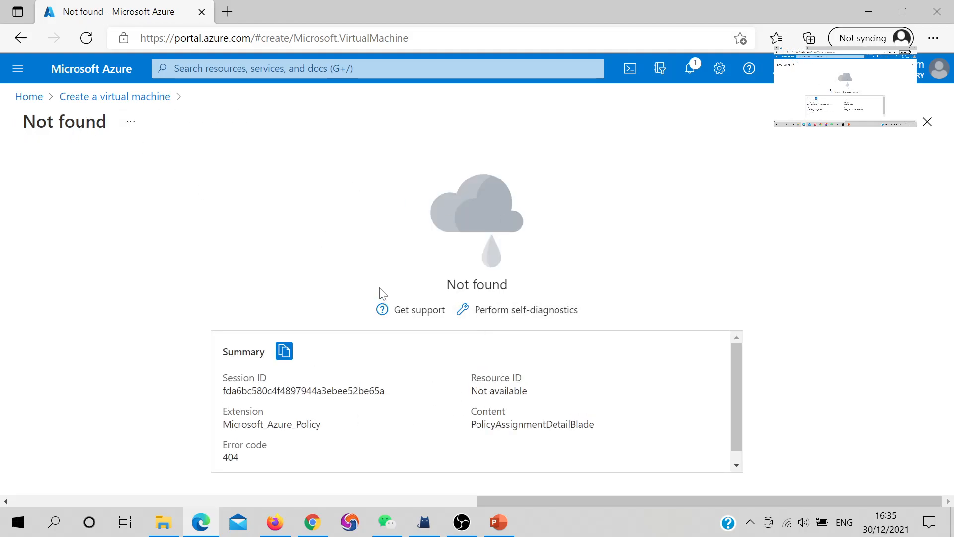
pyautogui.click(134, 98)
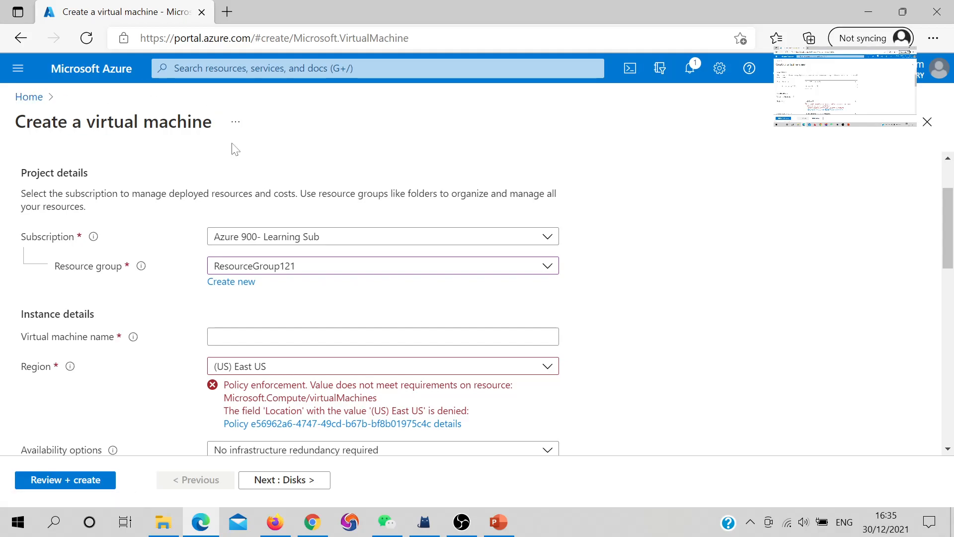
# Discard the virtual machine form and open ResourceGroup121 from the list of resource groups.
pyautogui.click(28, 96)
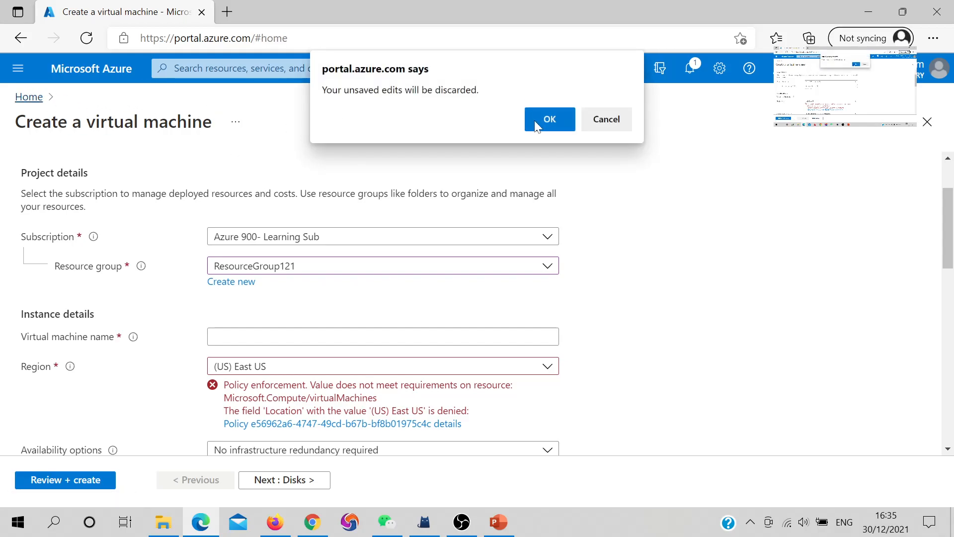
pyautogui.click(547, 118)
pyautogui.click(191, 148)
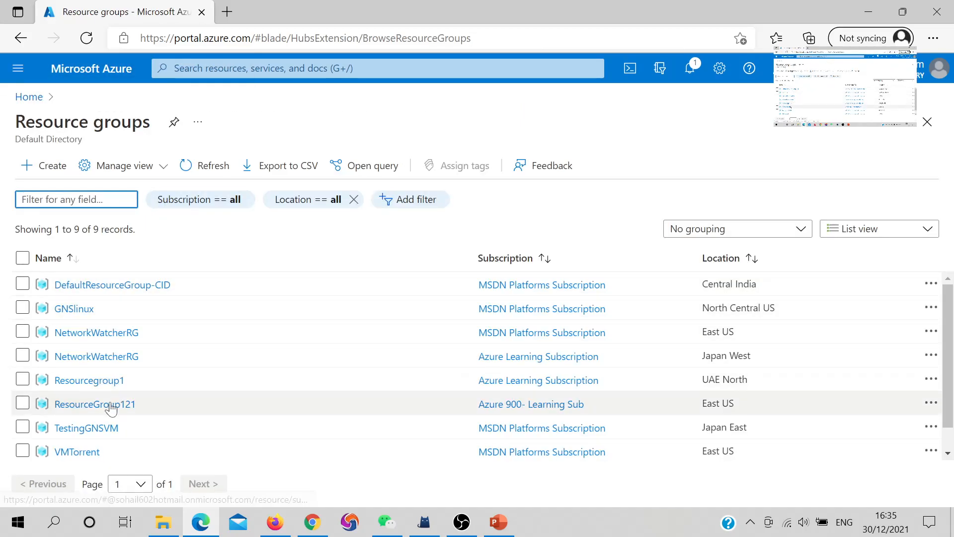
pyautogui.click(108, 417)
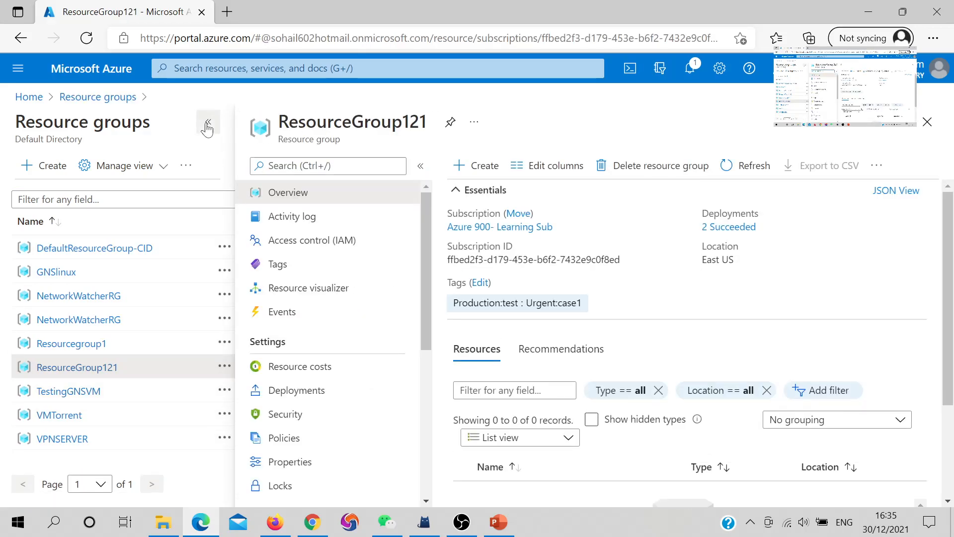
pyautogui.scroll(-3, 436, 411)
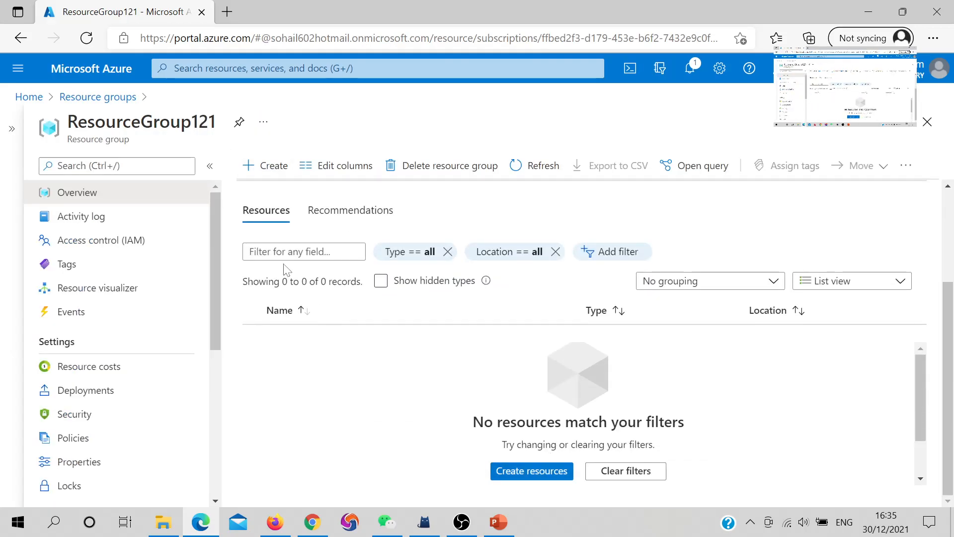
# Start creating a Windows Server 2019 Datacenter machine in ResourceGroup121, and check its region validation and the portal notifications.
pyautogui.click(261, 165)
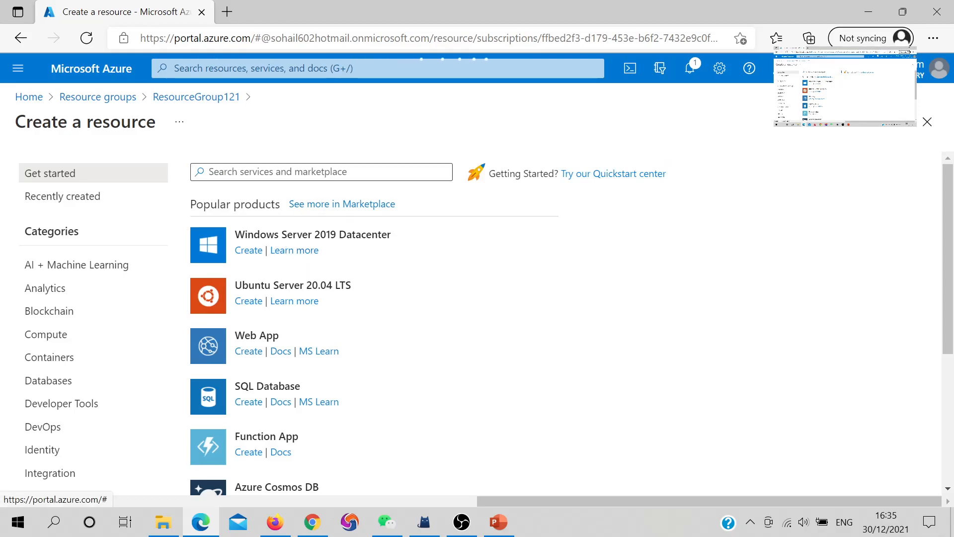
pyautogui.click(248, 250)
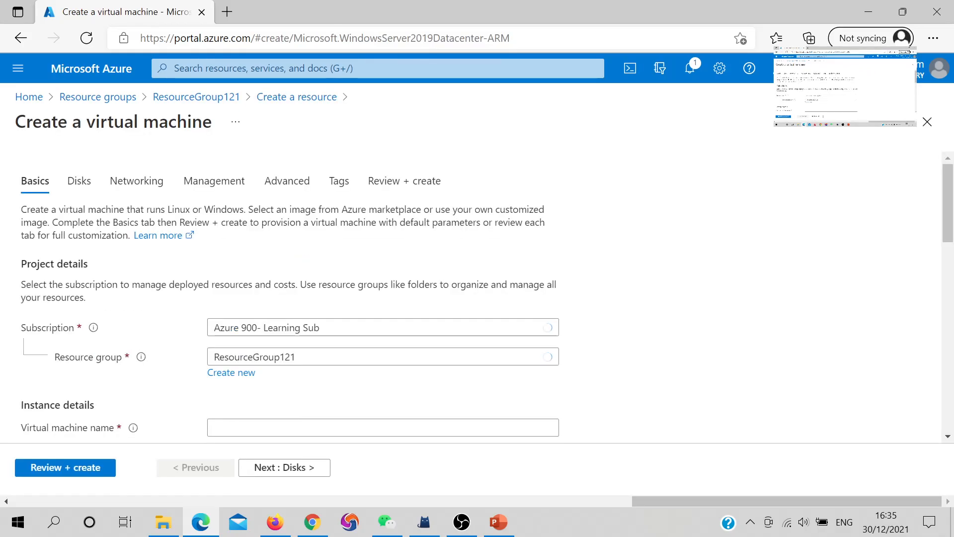
pyautogui.scroll(-3, 343, 405)
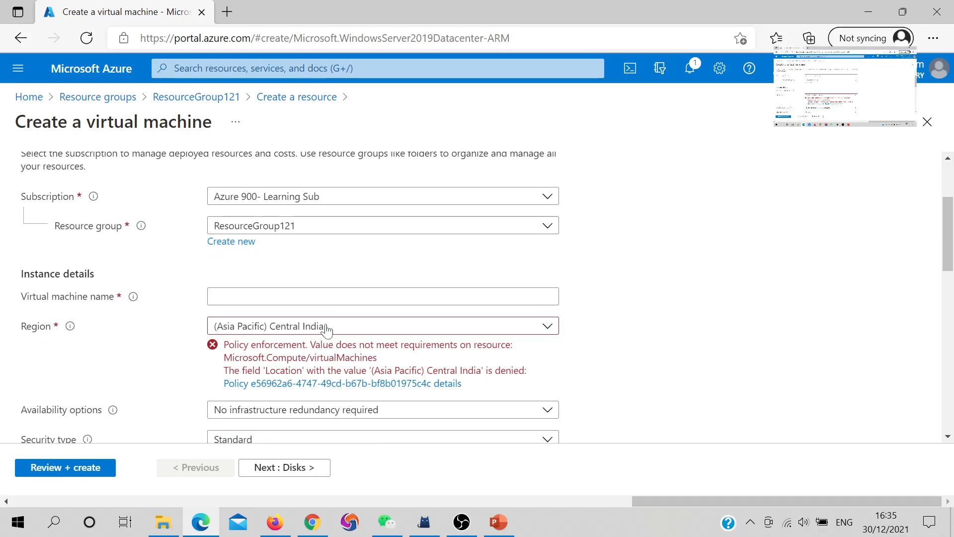
pyautogui.click(689, 81)
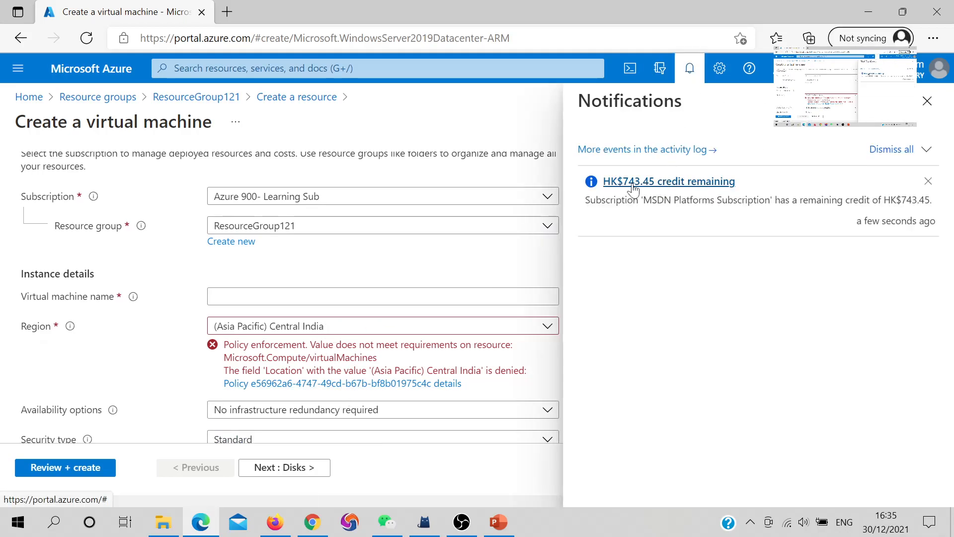
pyautogui.click(927, 102)
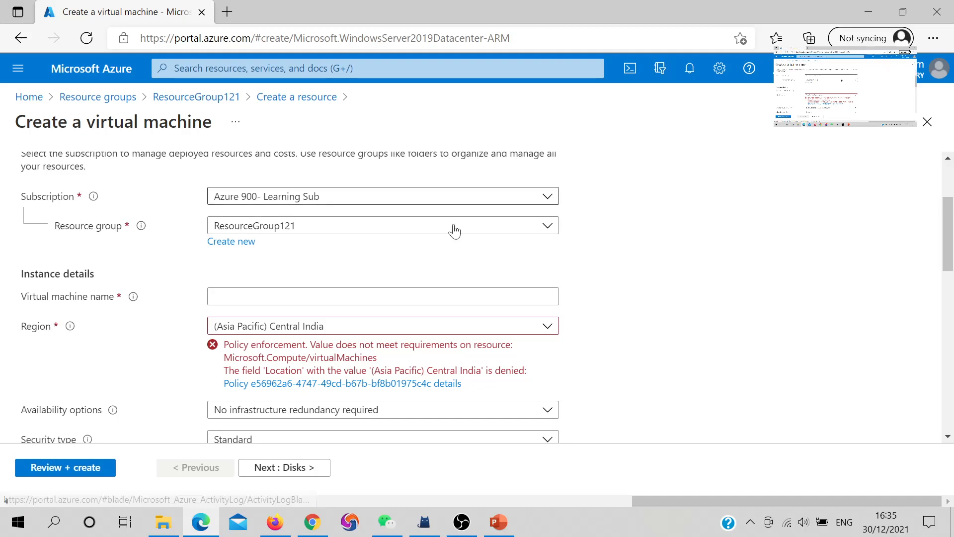
# Return to ResourceGroup121 and check its policy compliance page for remaining assignments.
pyautogui.click(198, 97)
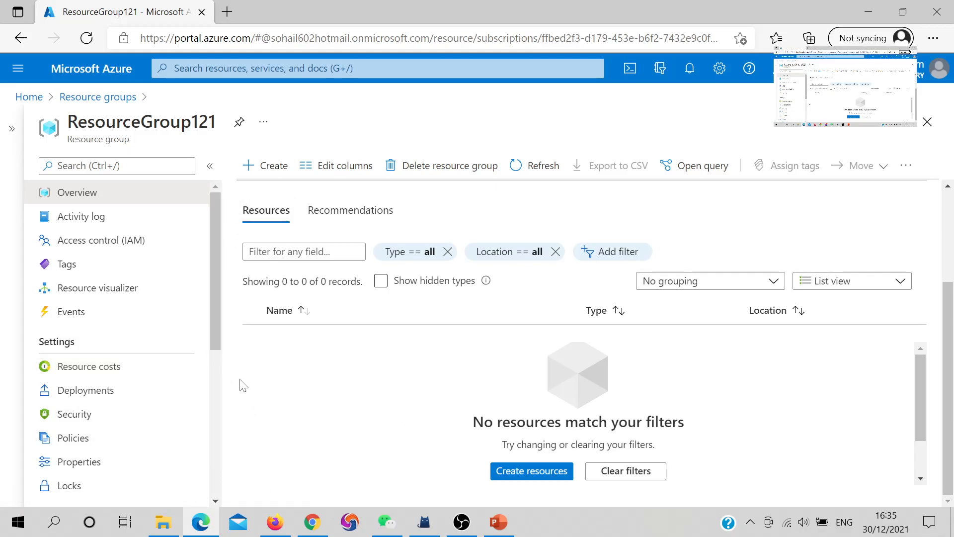
pyautogui.click(87, 439)
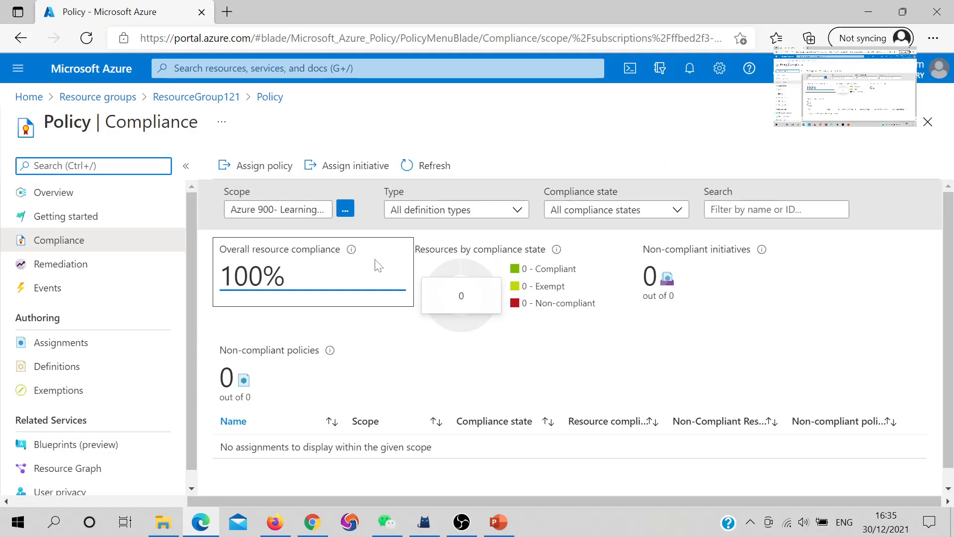
pyautogui.moveTo(240, 447); pyautogui.dragTo(458, 452)
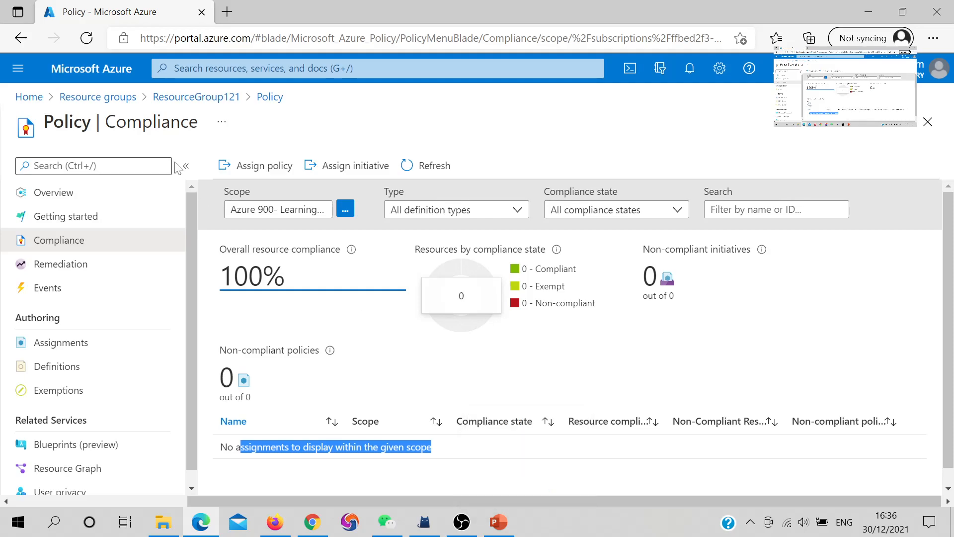
pyautogui.click(222, 106)
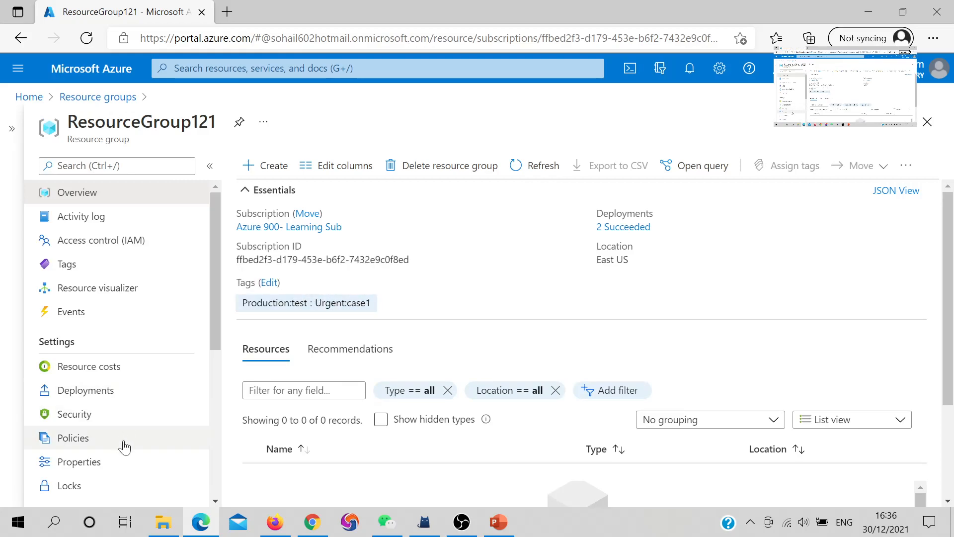
pyautogui.click(64, 438)
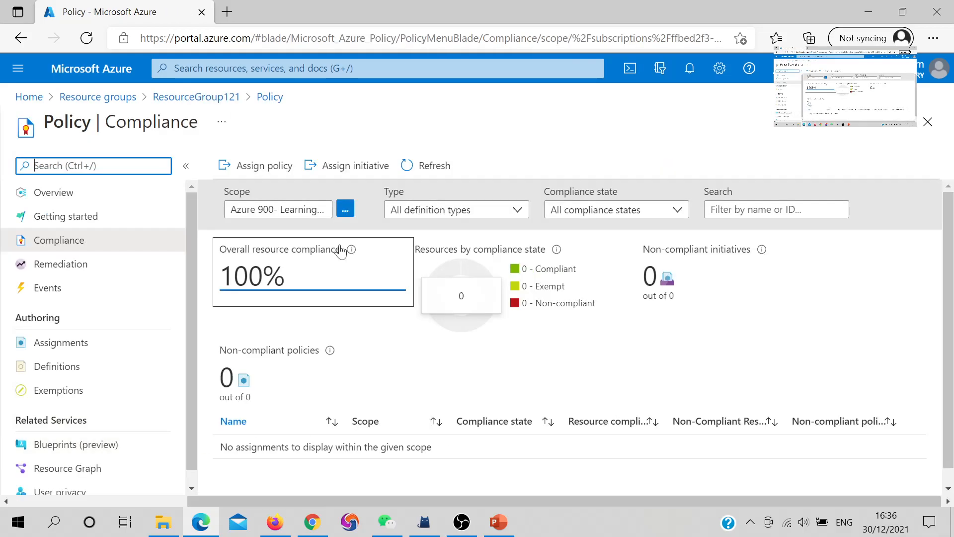
# Look through a new policy assignment's parameters and available policy definitions, and return to ResourceGroup121 without assigning anything.
pyautogui.click(264, 169)
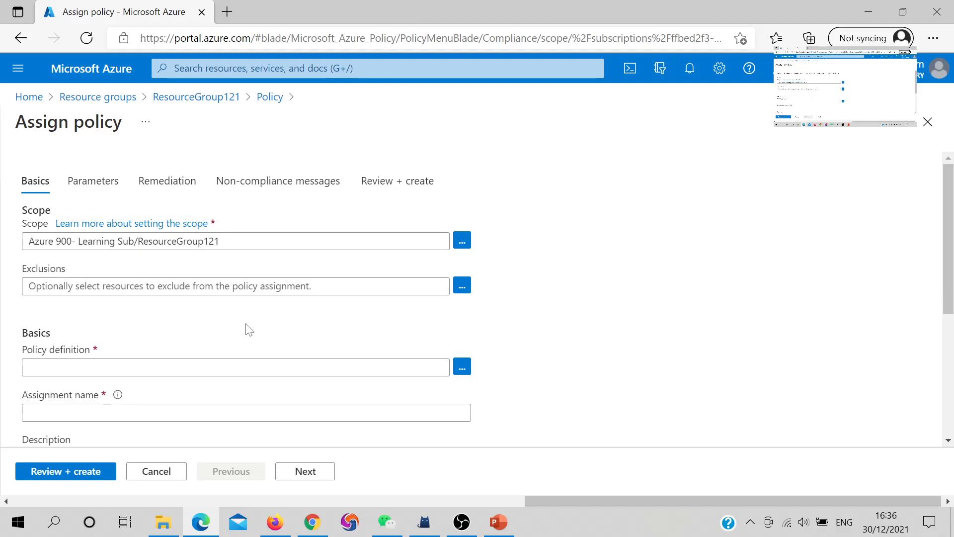
pyautogui.click(102, 180)
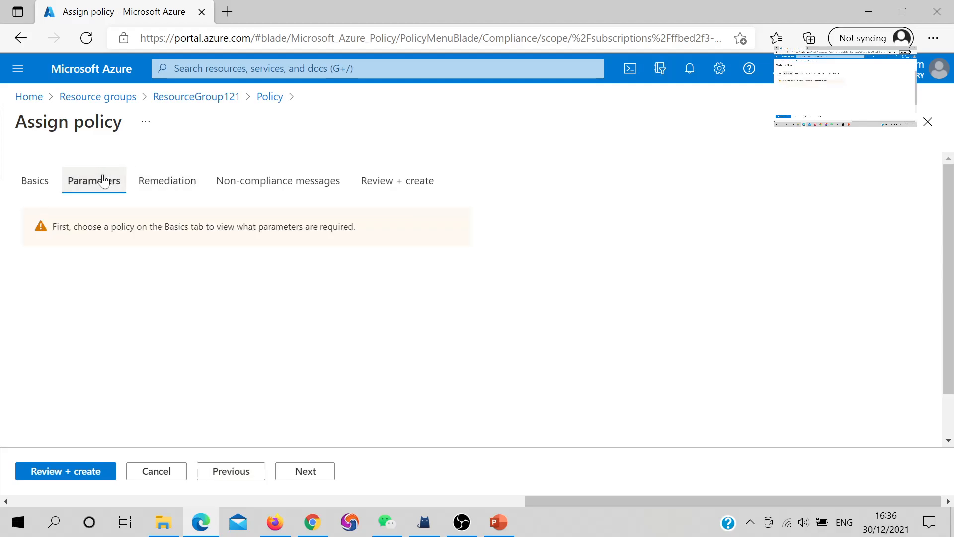
pyautogui.click(33, 184)
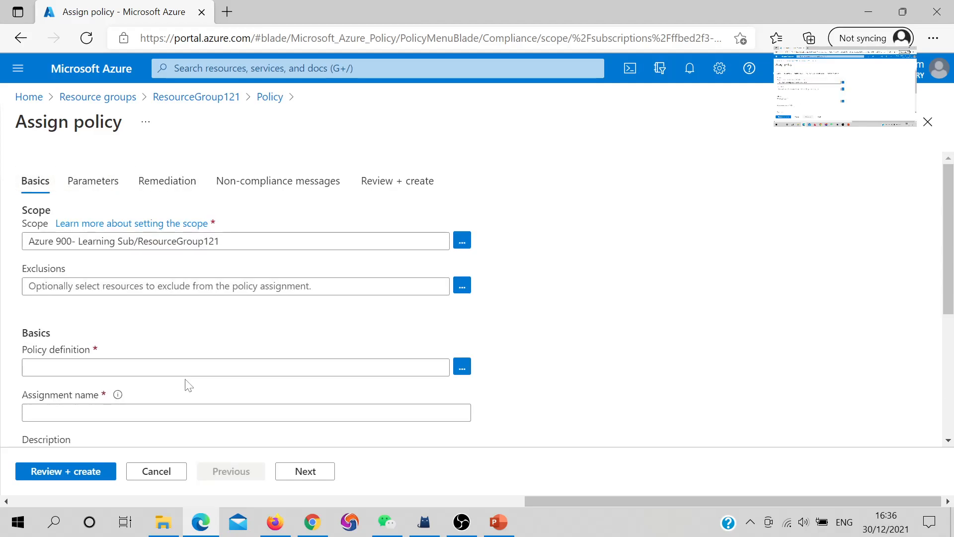
pyautogui.click(462, 367)
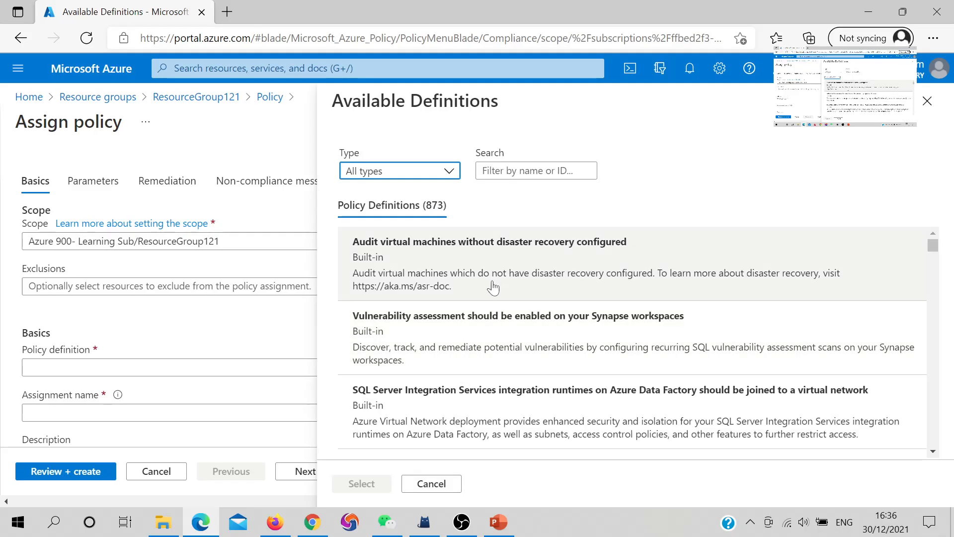
pyautogui.scroll(-3, 506, 393)
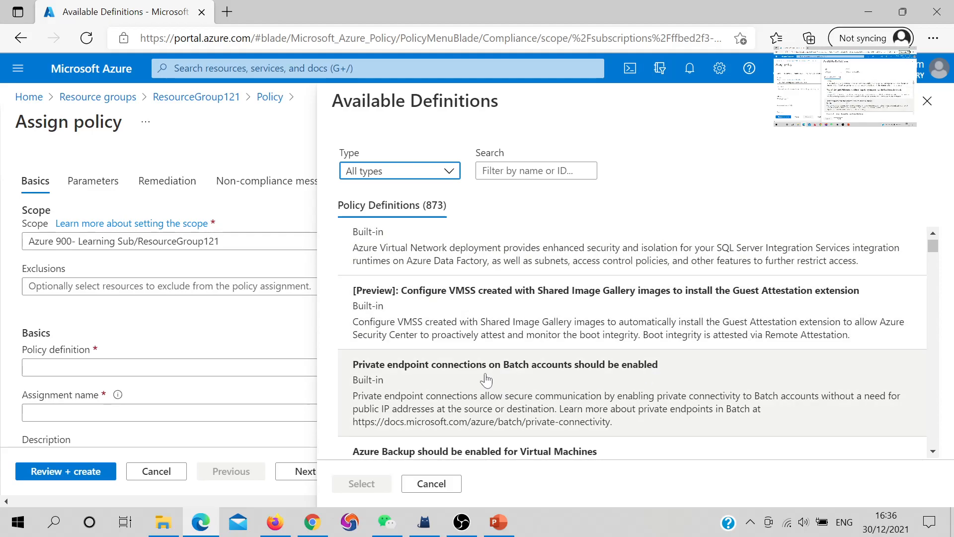
pyautogui.click(269, 98)
pyautogui.click(204, 98)
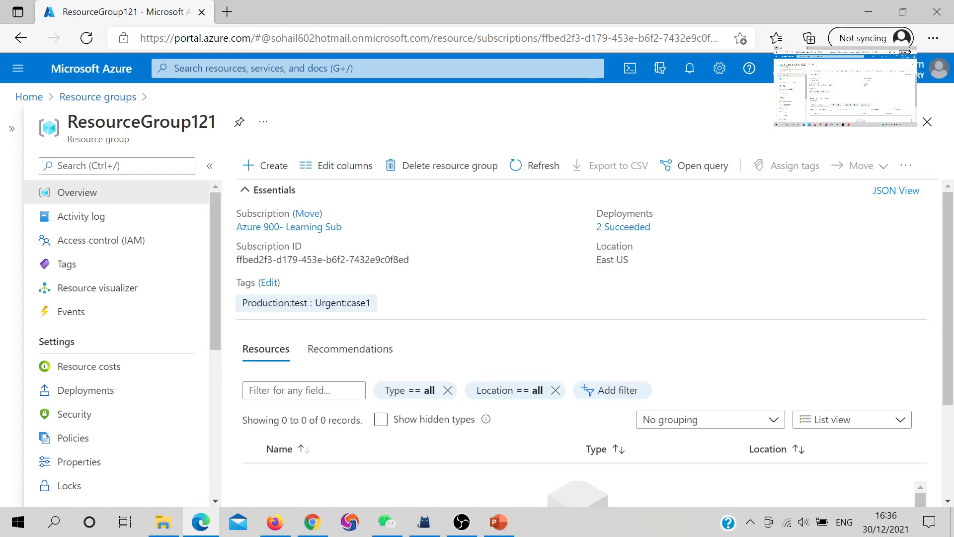
# Go to the Virtual machines service and start creating a new virtual machine.
pyautogui.click(239, 68)
pyautogui.click(501, 296)
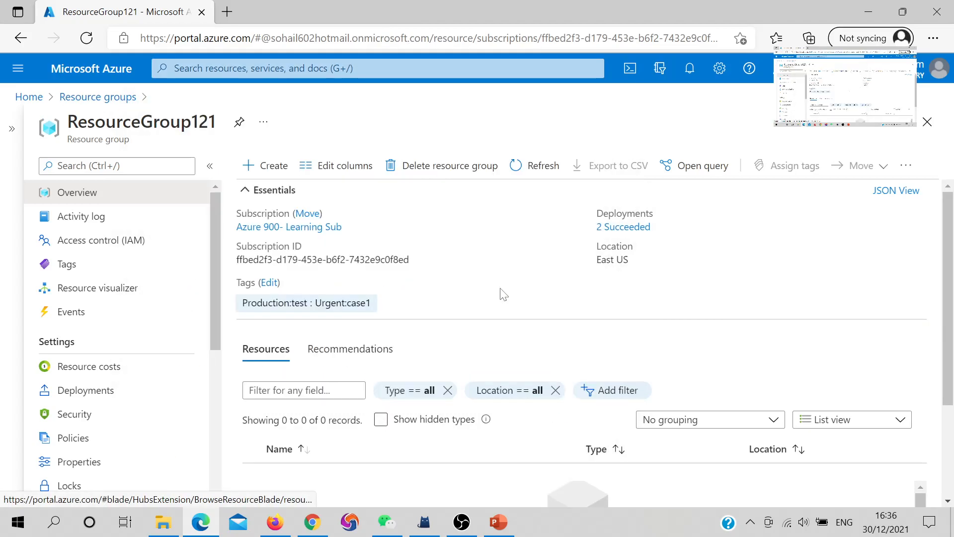
pyautogui.click(52, 166)
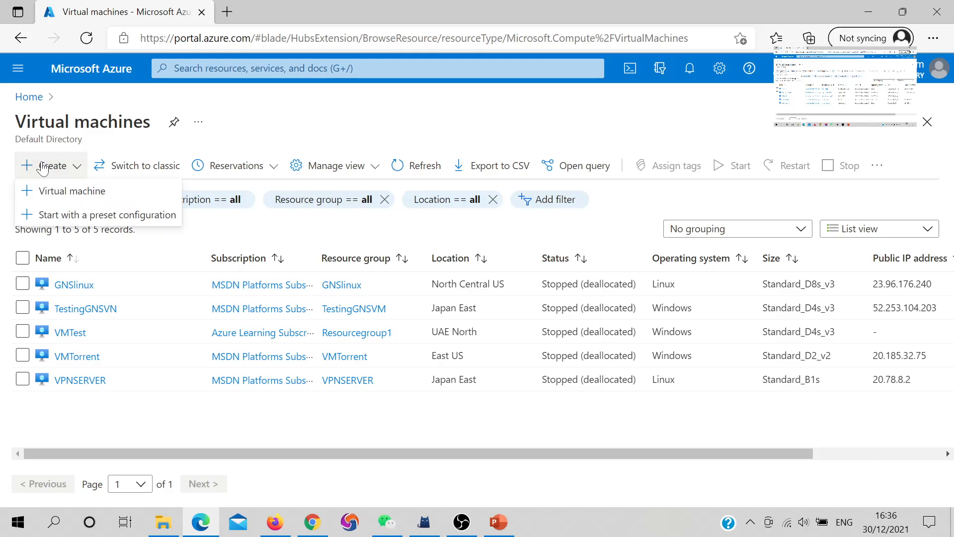
pyautogui.click(49, 188)
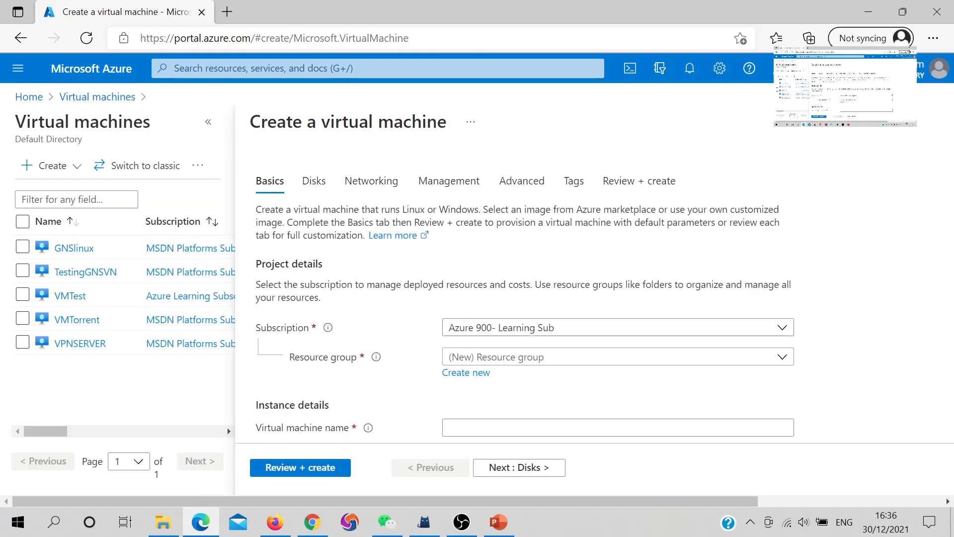
# Select ResourceGroup121 for the new virtual machine to check its region validation, and discard the draft to return to the Virtual machines list.
pyautogui.scroll(-2, 517, 380)
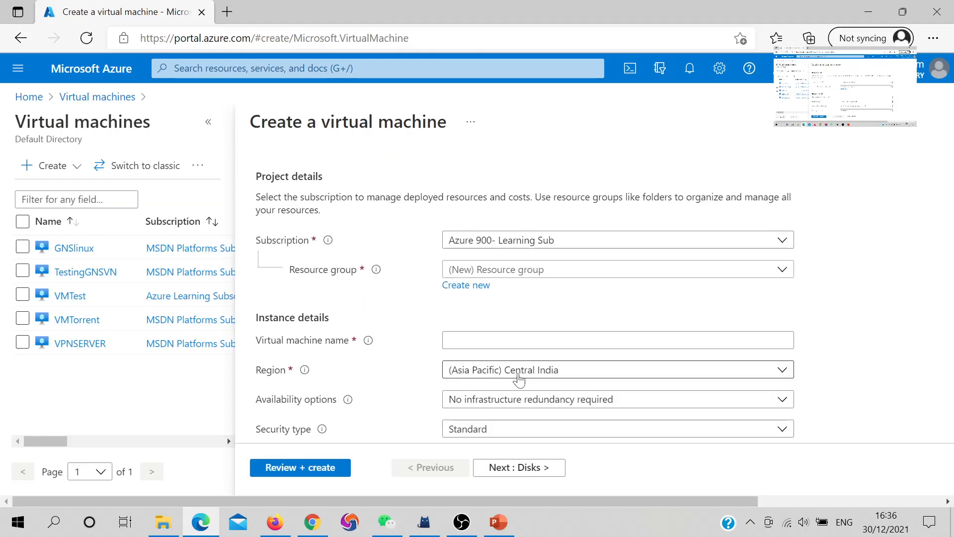
pyautogui.click(520, 271)
pyautogui.click(522, 319)
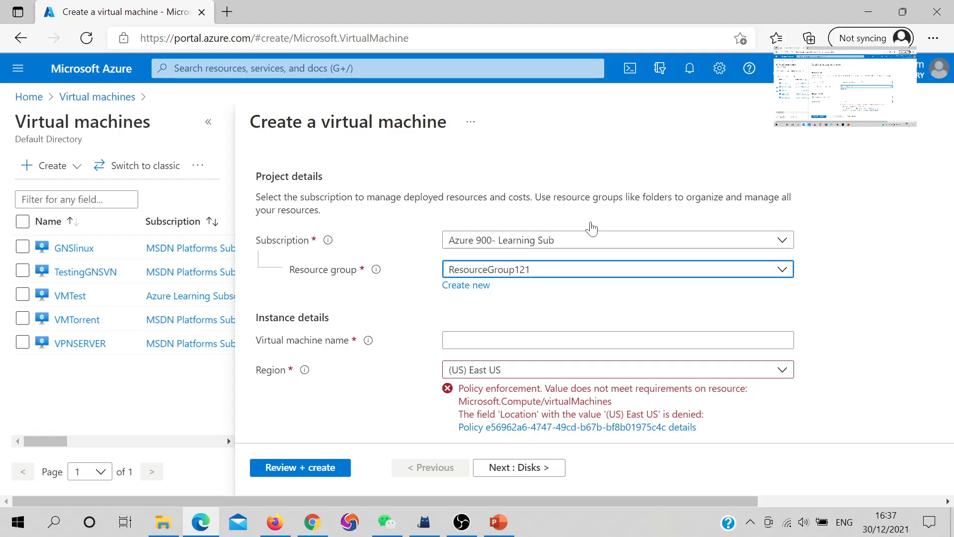
pyautogui.click(122, 105)
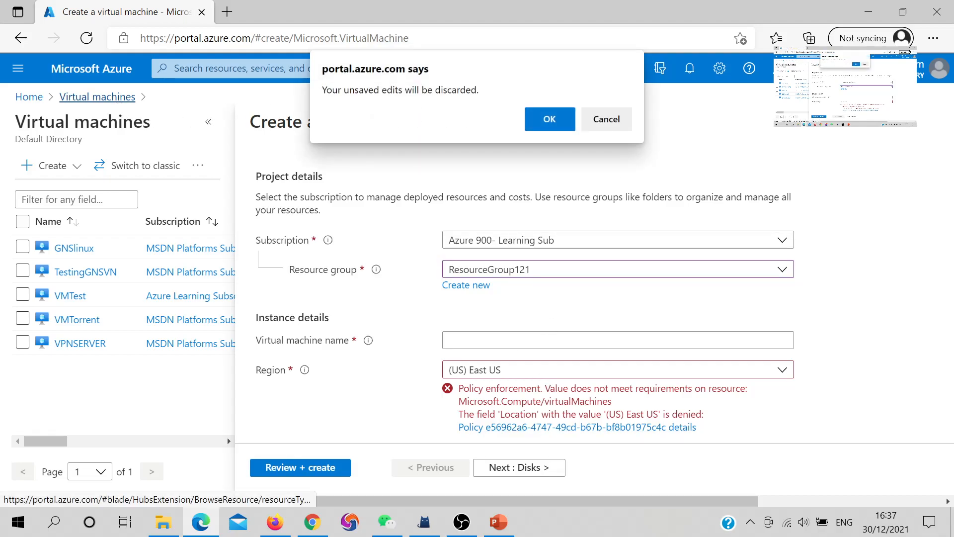
pyautogui.click(555, 124)
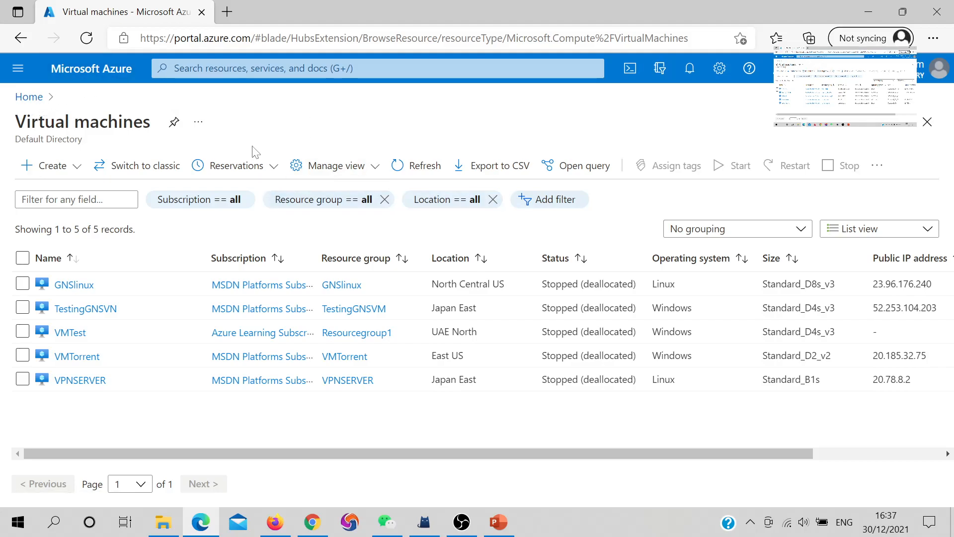
# Reopen the Virtual machines service and look through the columns of the existing machines list.
pyautogui.click(303, 69)
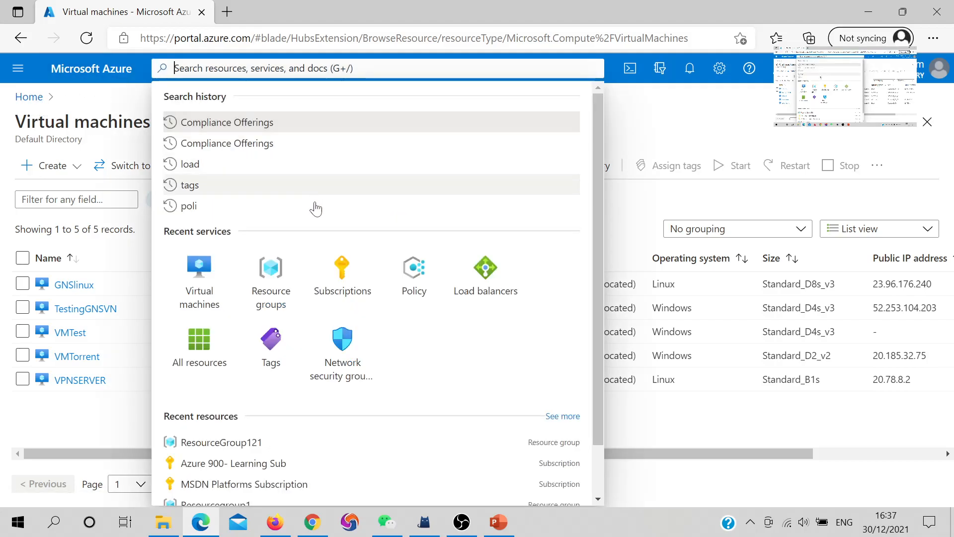
pyautogui.click(214, 275)
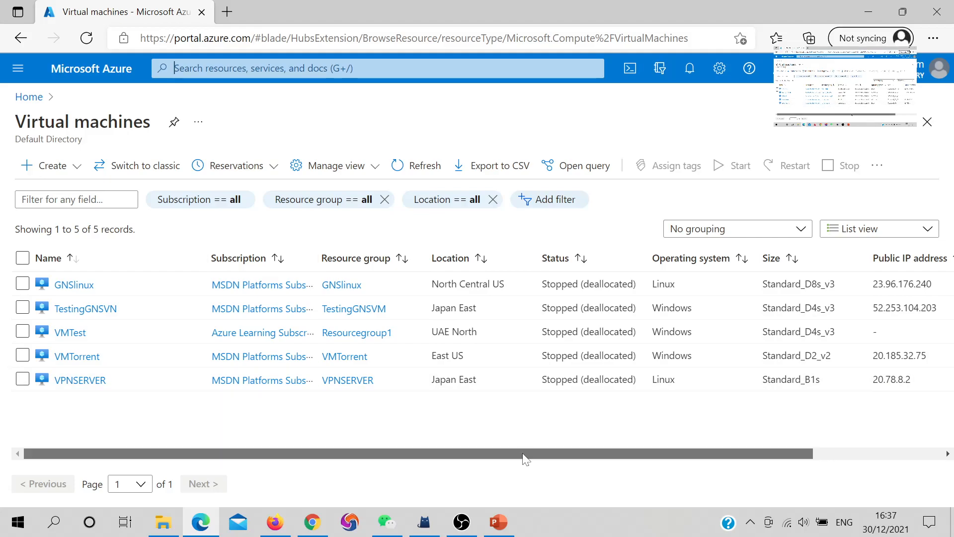
pyautogui.moveTo(526, 453); pyautogui.dragTo(567, 453)
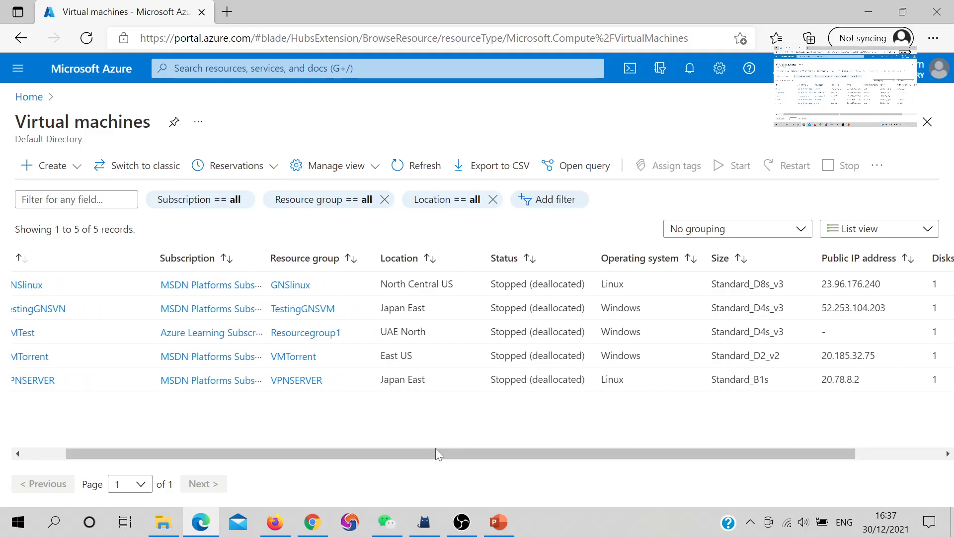